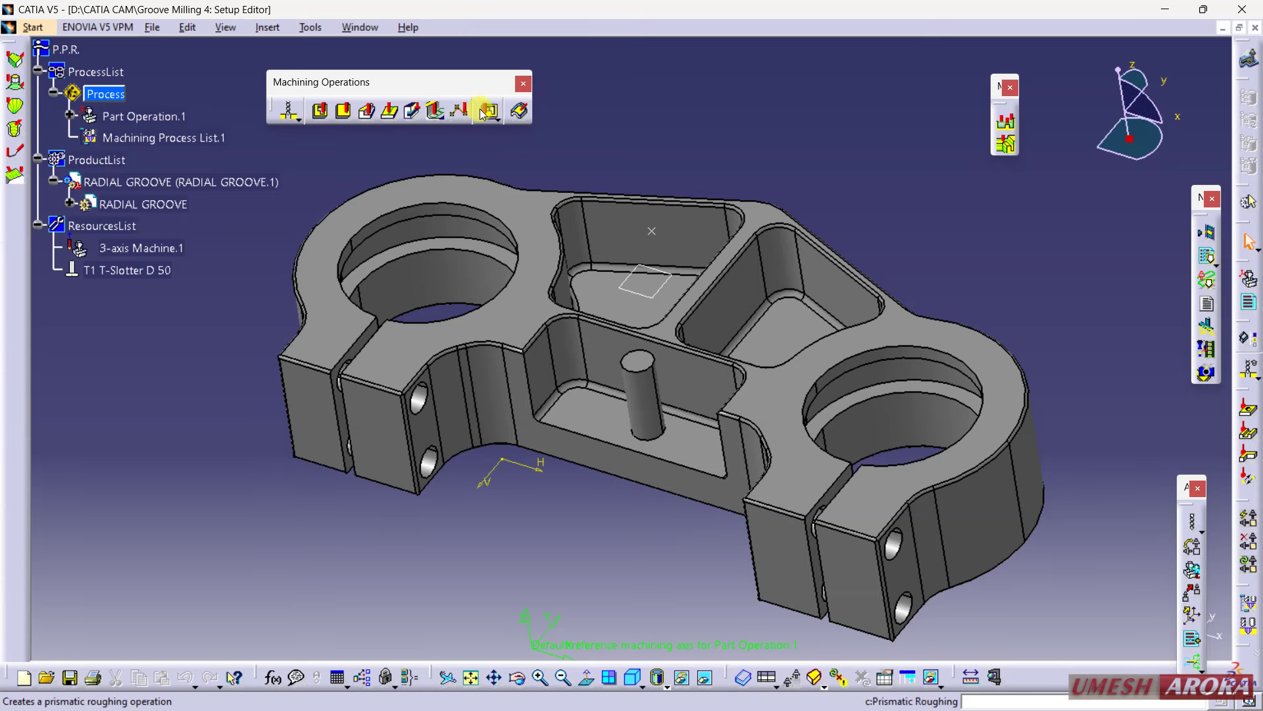
# Step: Create a prismatic roughing operation using MANIFOLD_SOLID_BREP #40 as the rough stock and MANIFOLD_SOLID_BREP #39 as the part
pyautogui.click(487, 112)
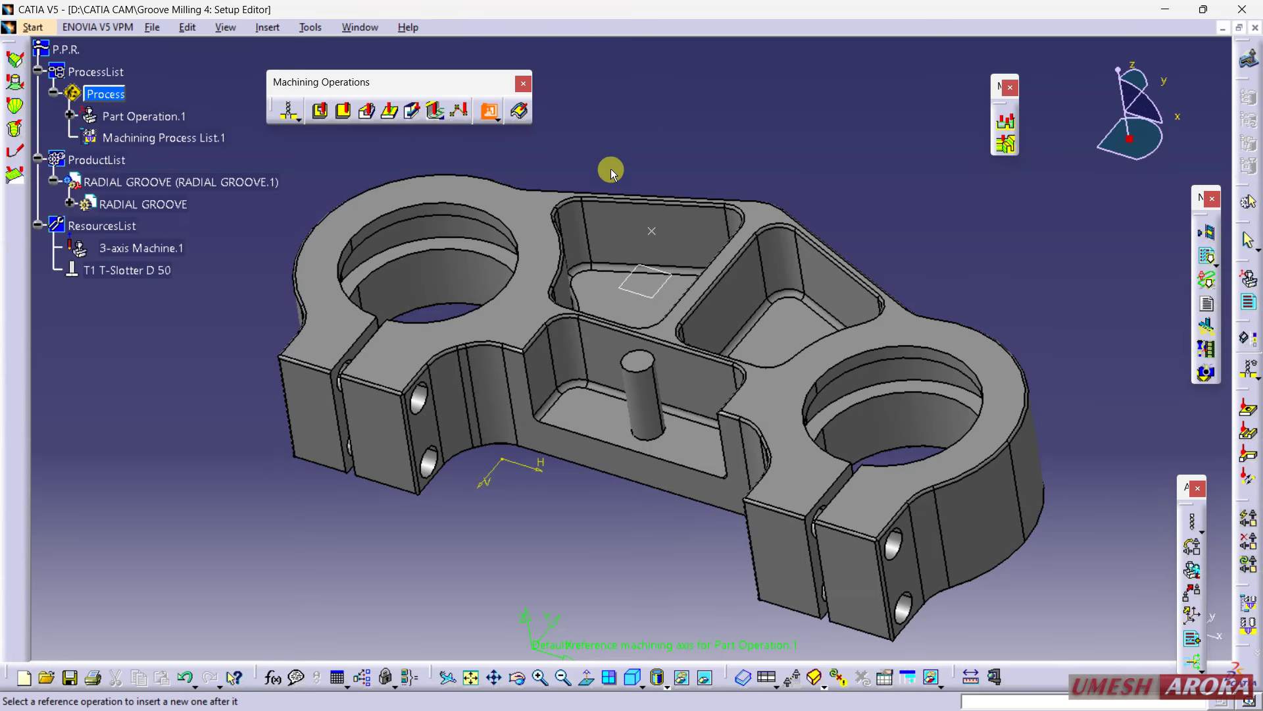
pyautogui.click(537, 221)
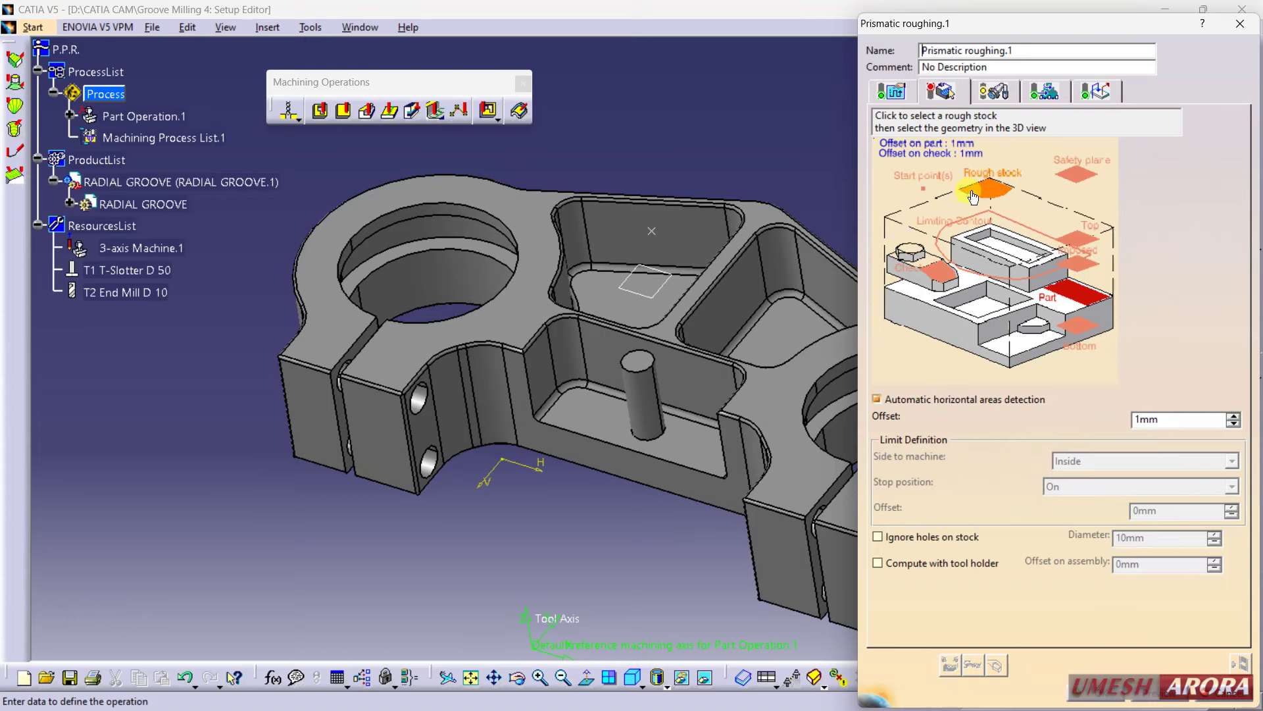
pyautogui.click(974, 194)
pyautogui.click(70, 203)
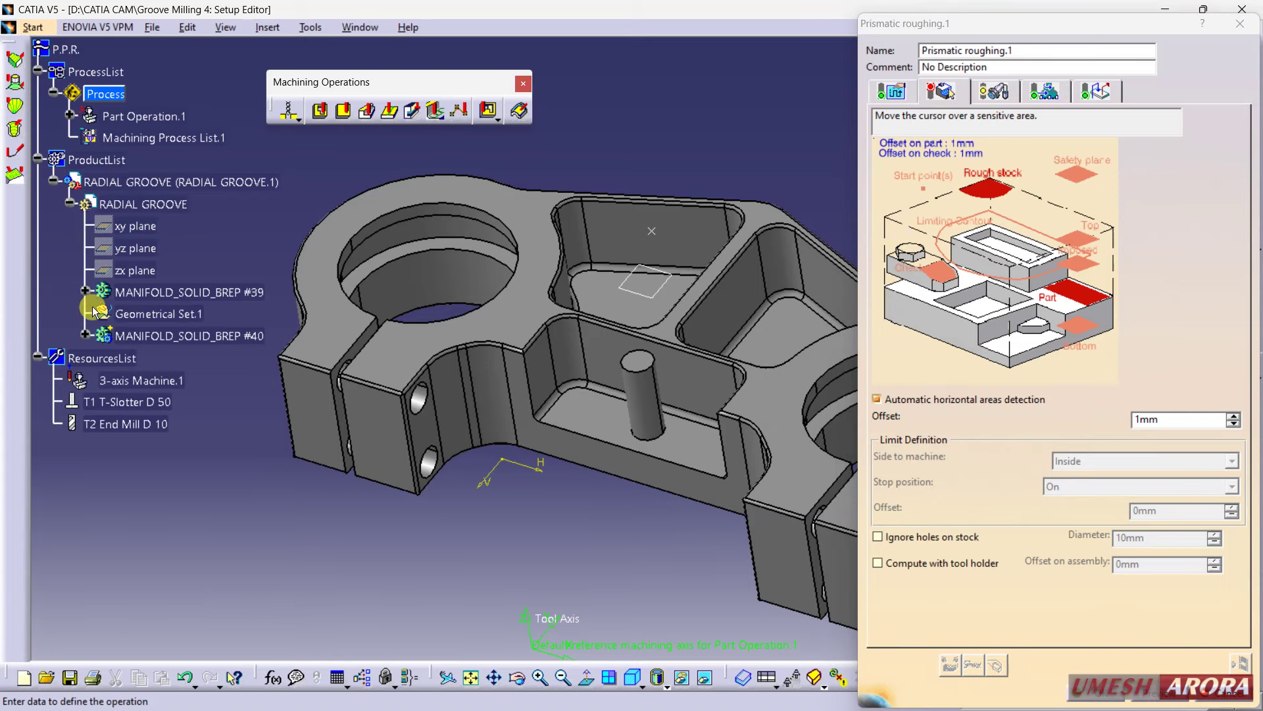
pyautogui.click(981, 199)
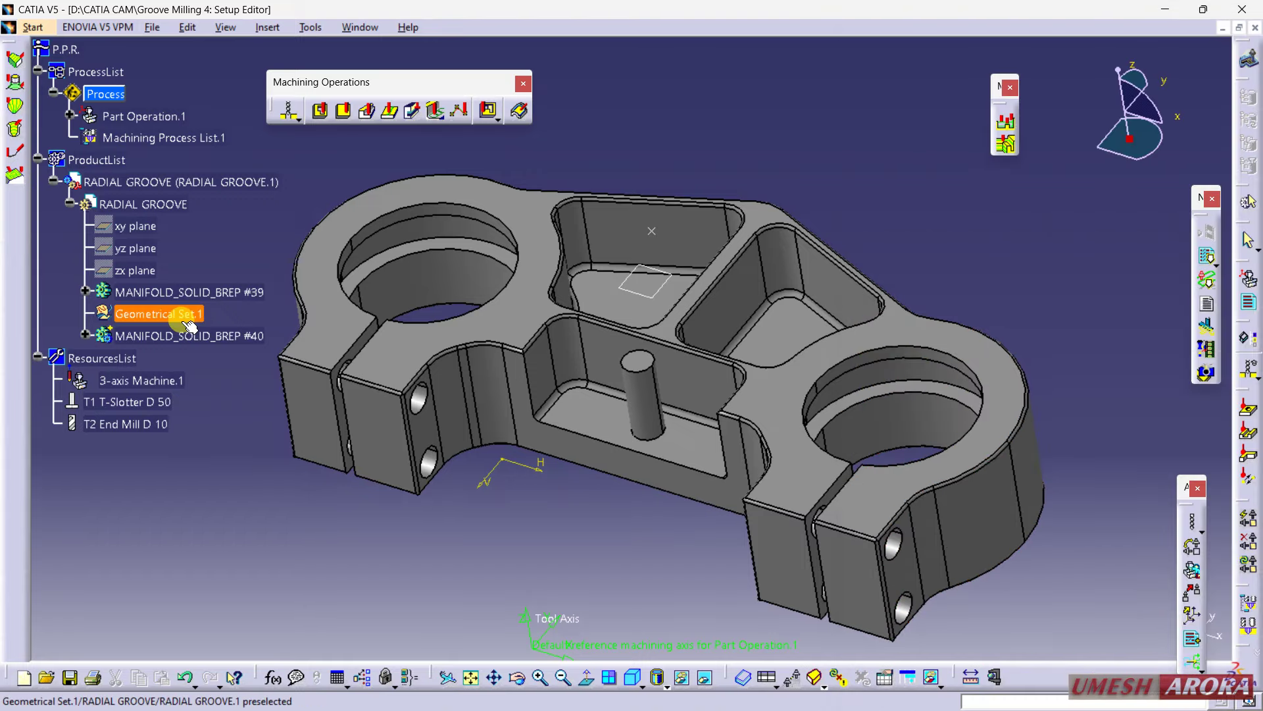
pyautogui.click(175, 336)
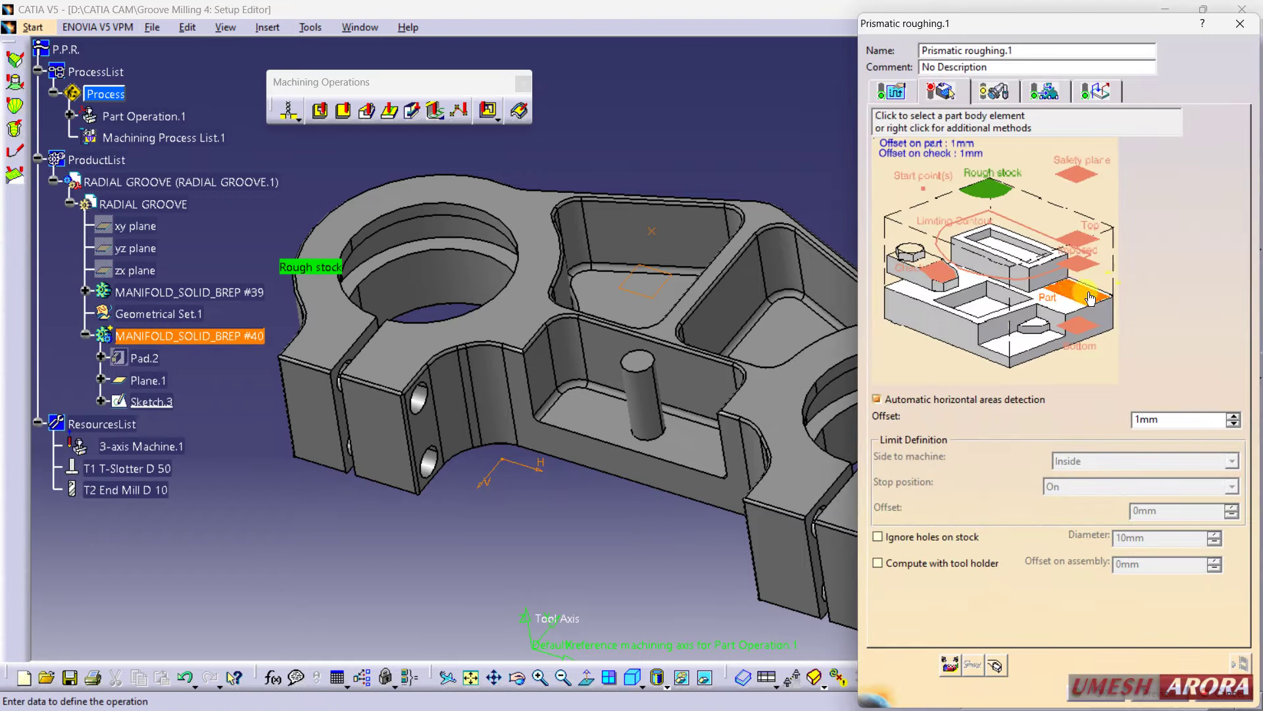
pyautogui.click(1081, 294)
pyautogui.click(250, 291)
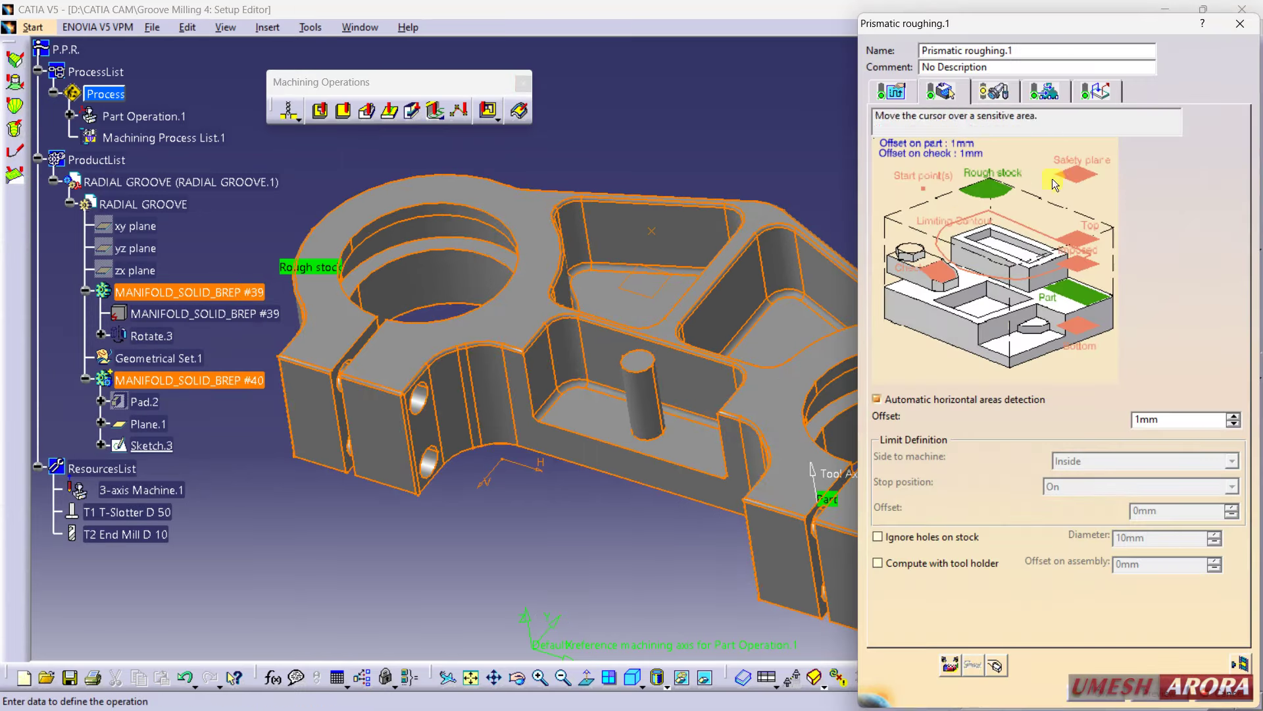
# Step: Assign the plane above the part as the safety plane and the point above that plane as the start point
pyautogui.click(1074, 175)
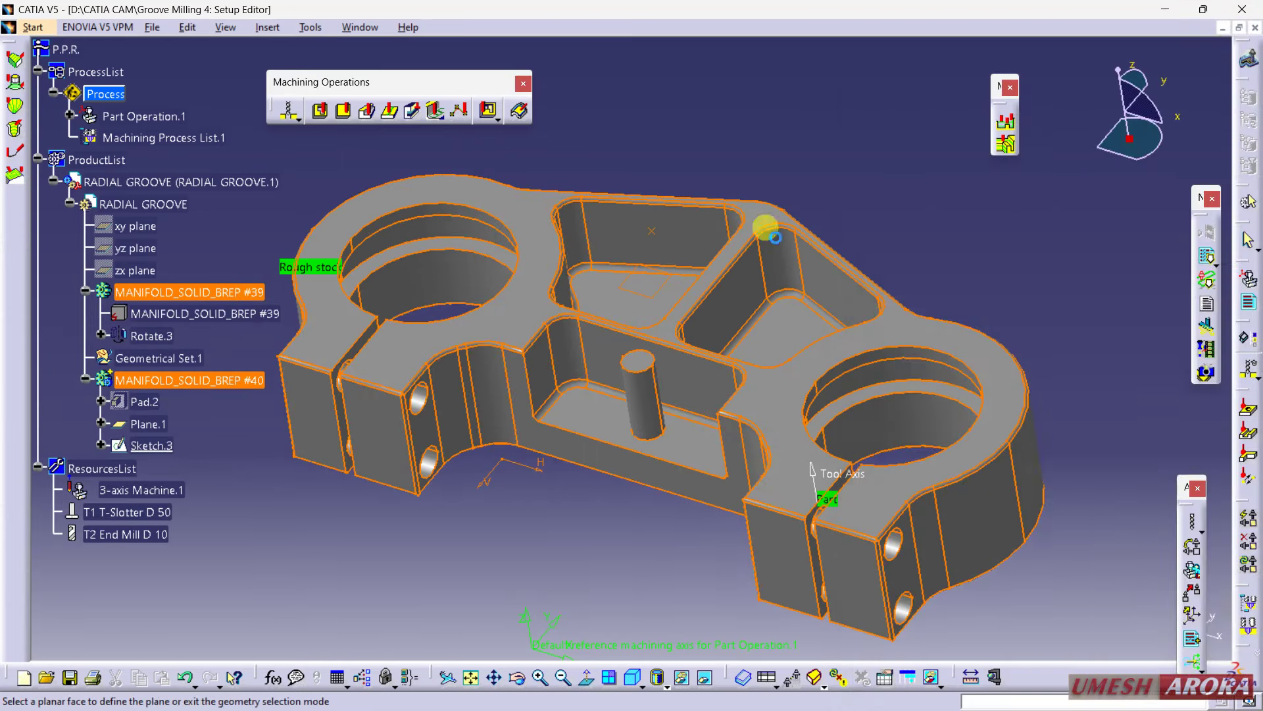
pyautogui.click(648, 320)
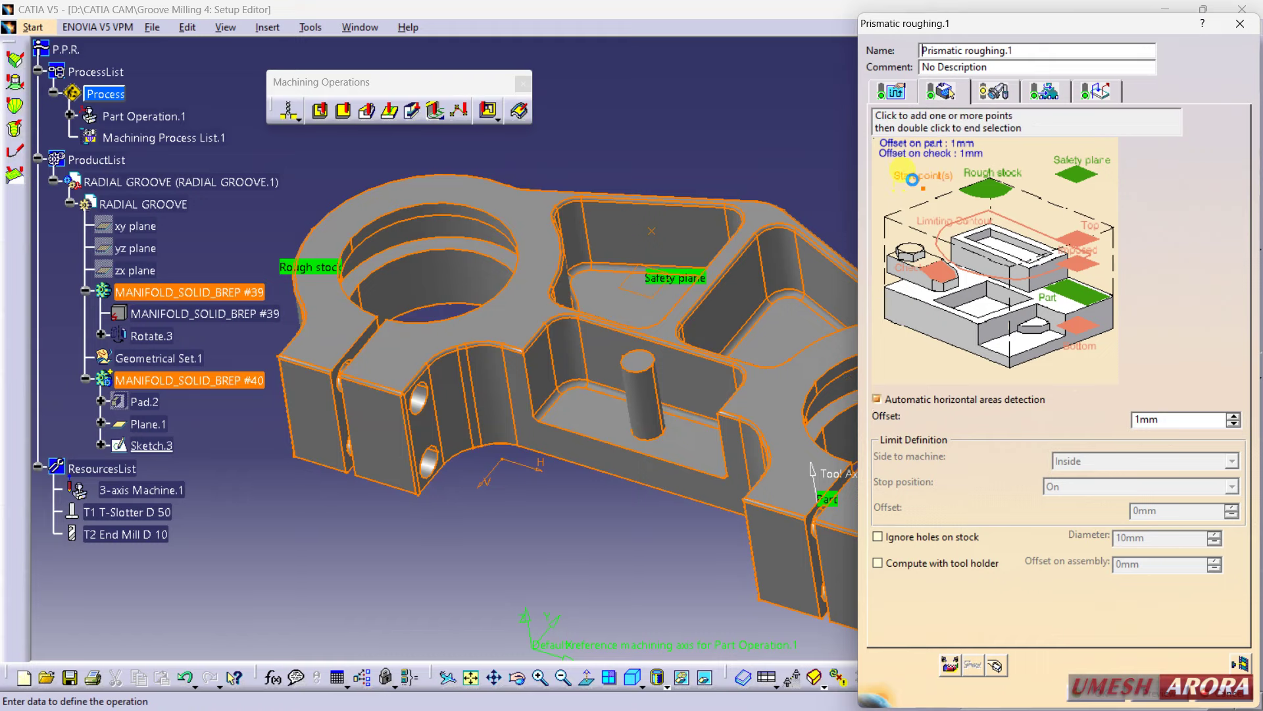
pyautogui.click(891, 189)
pyautogui.click(648, 231)
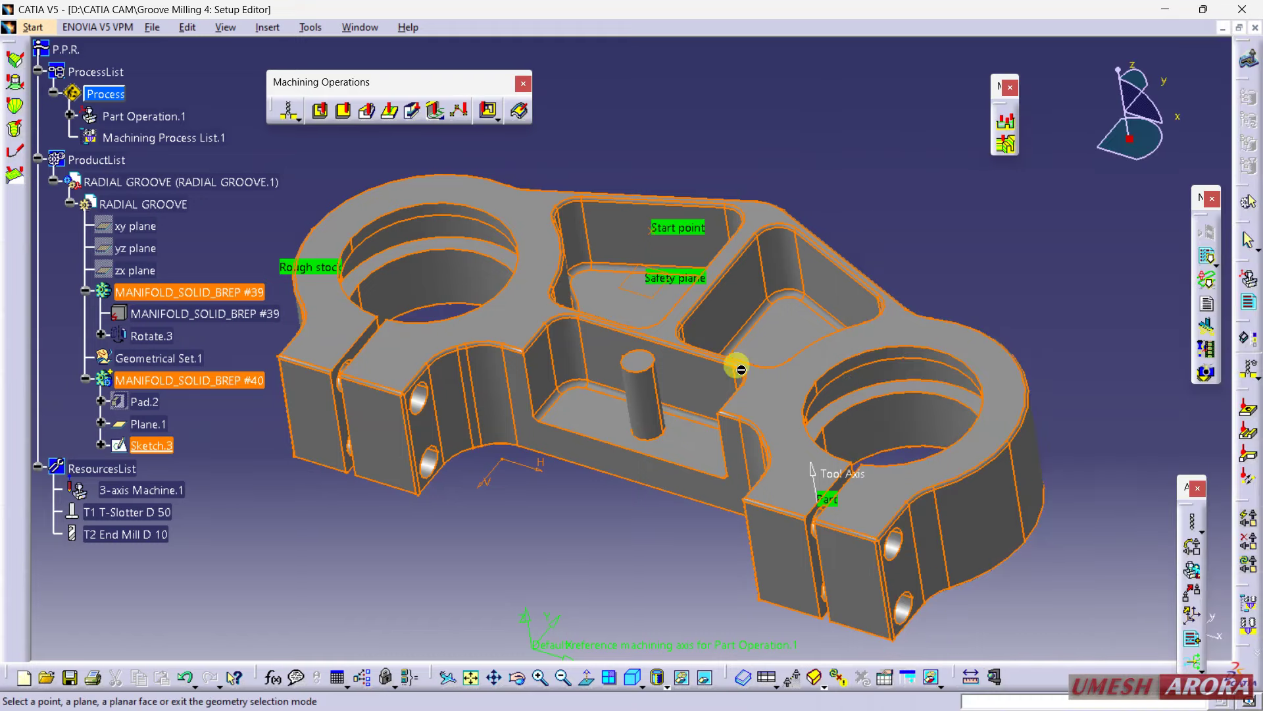
pyautogui.doubleClick(916, 181)
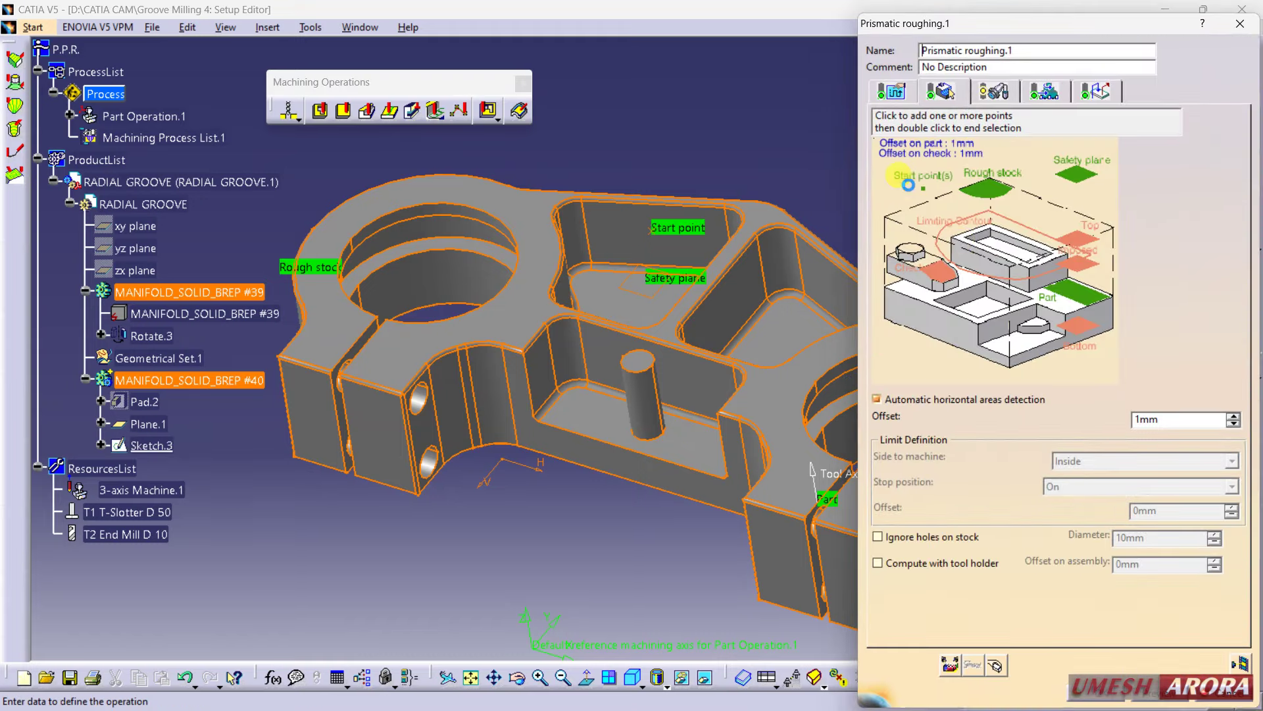
# Step: Define the part's top face as the top limit and its underside as the bottom limit of the roughing
pyautogui.click(1077, 238)
pyautogui.click(773, 223)
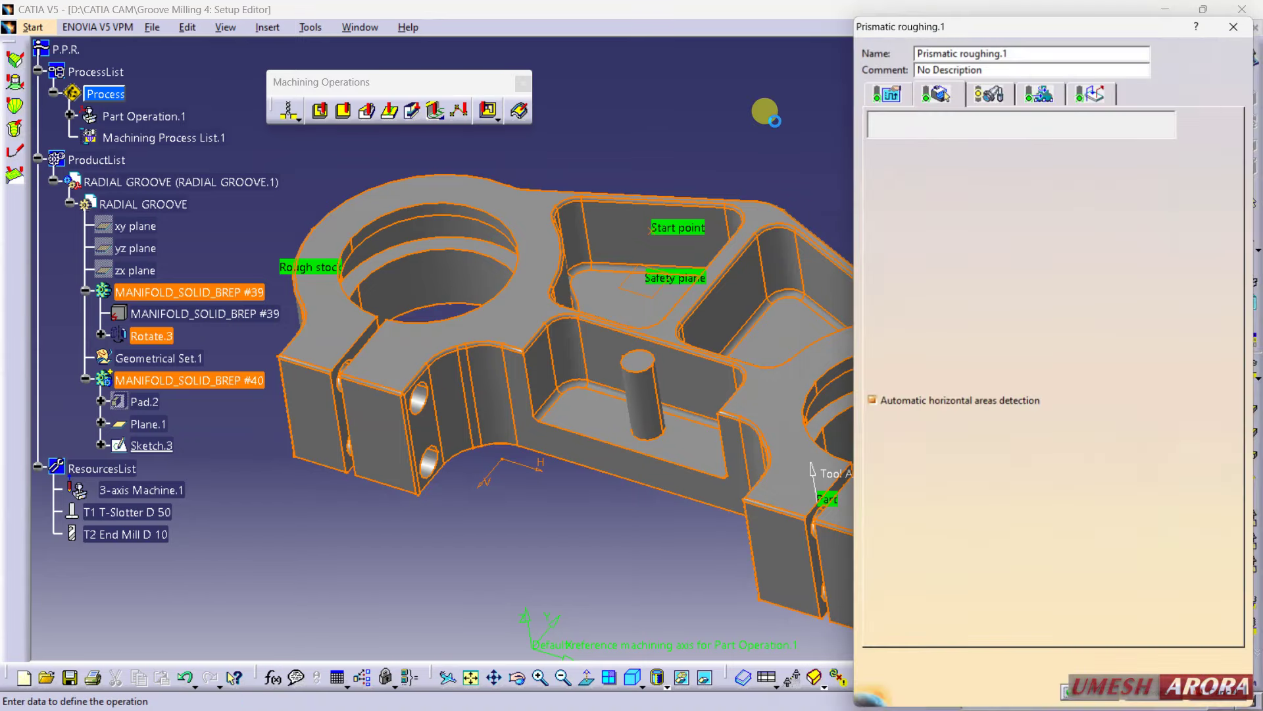
pyautogui.click(1076, 332)
pyautogui.moveTo(590, 445); pyautogui.dragTo(606, 367, button='middle')
pyautogui.click(606, 367)
pyautogui.moveTo(562, 198); pyautogui.dragTo(626, 505, button='middle')
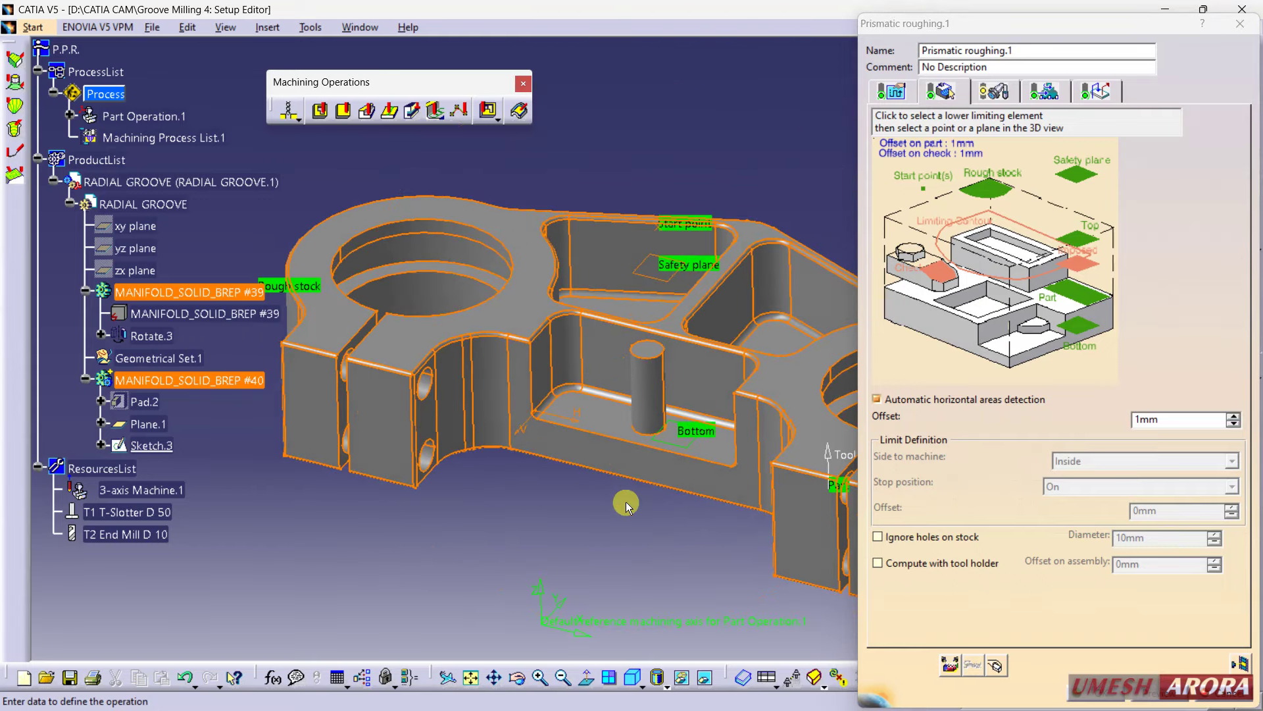
# Step: Compute and display the roughing tool path with the default end mill, and close the replay
pyautogui.click(1238, 664)
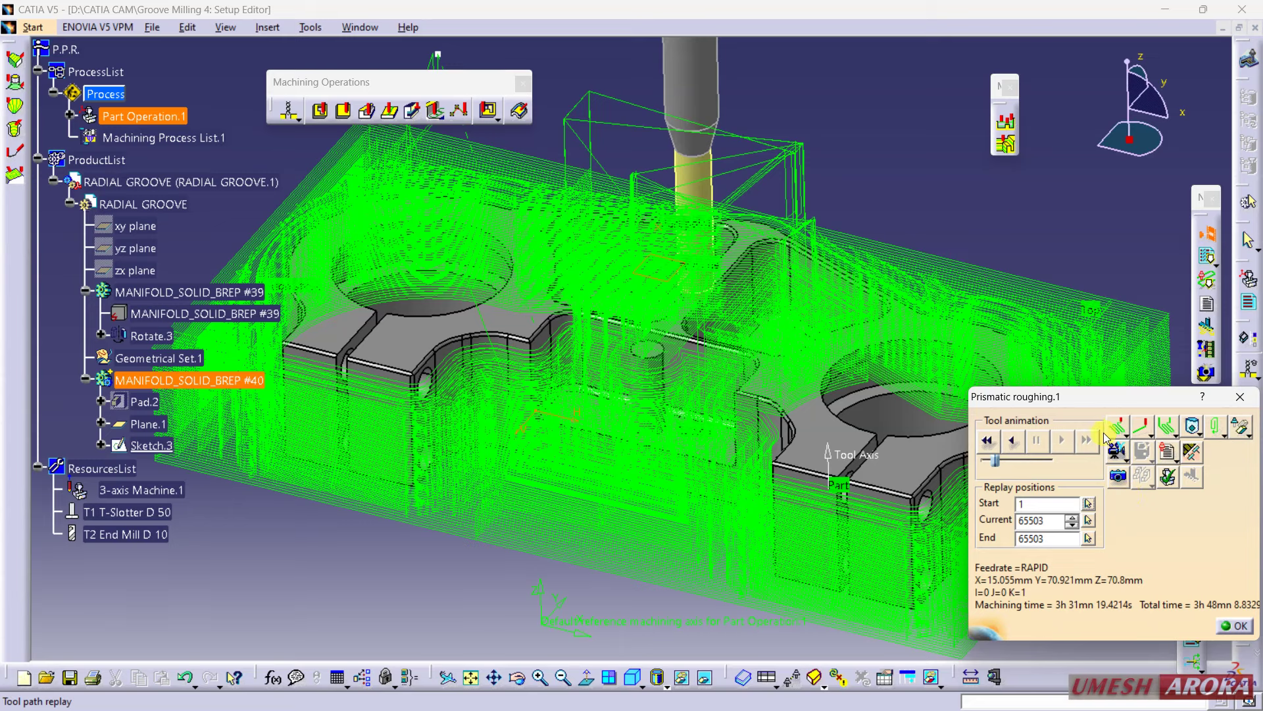
pyautogui.click(1236, 626)
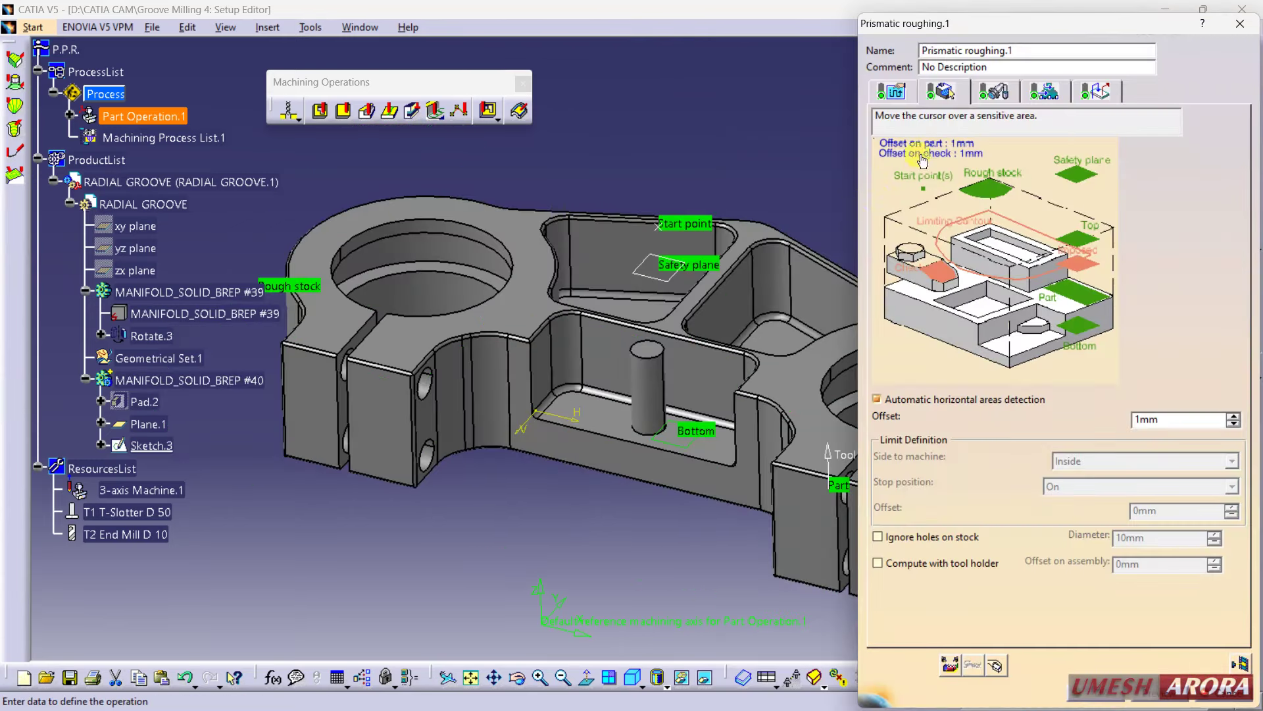
# Step: Make the T2 end mill flat by turning off the ball end, with corner radius 0 mm and nominal diameter 16 mm
pyautogui.click(1044, 94)
pyautogui.click(987, 88)
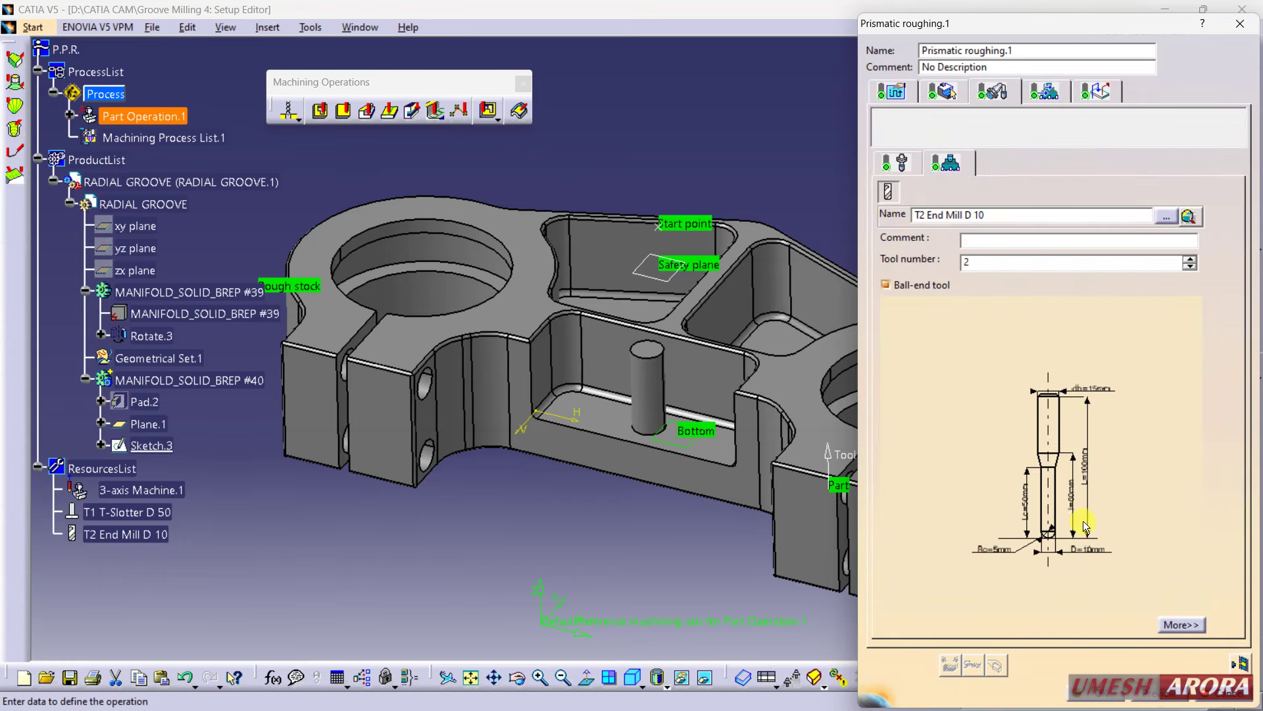
pyautogui.click(908, 286)
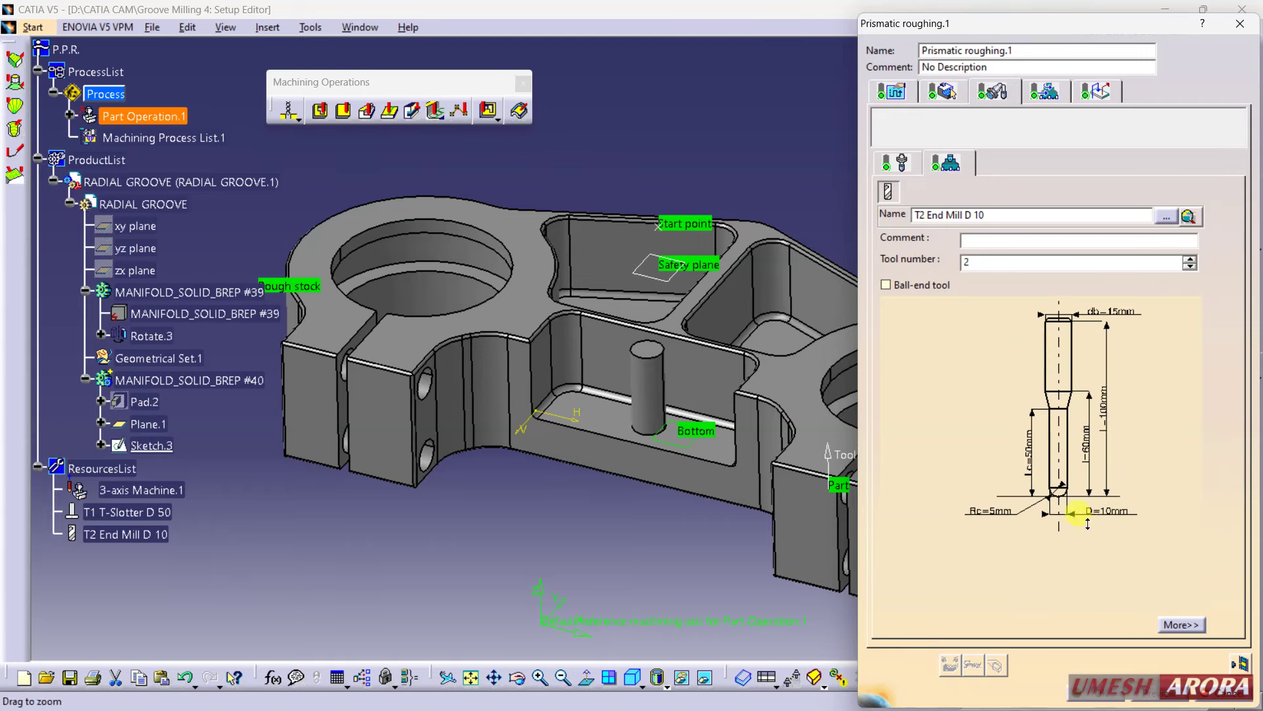
pyautogui.doubleClick(1001, 509)
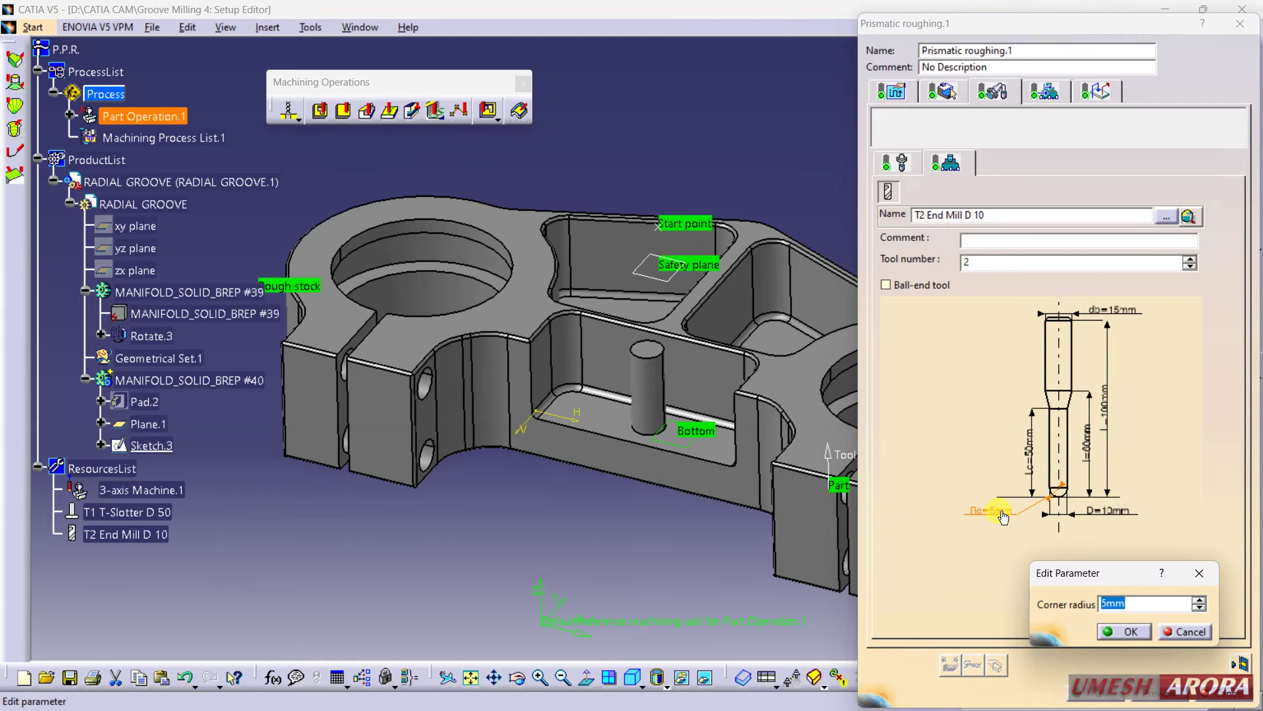
pyautogui.press('Return')
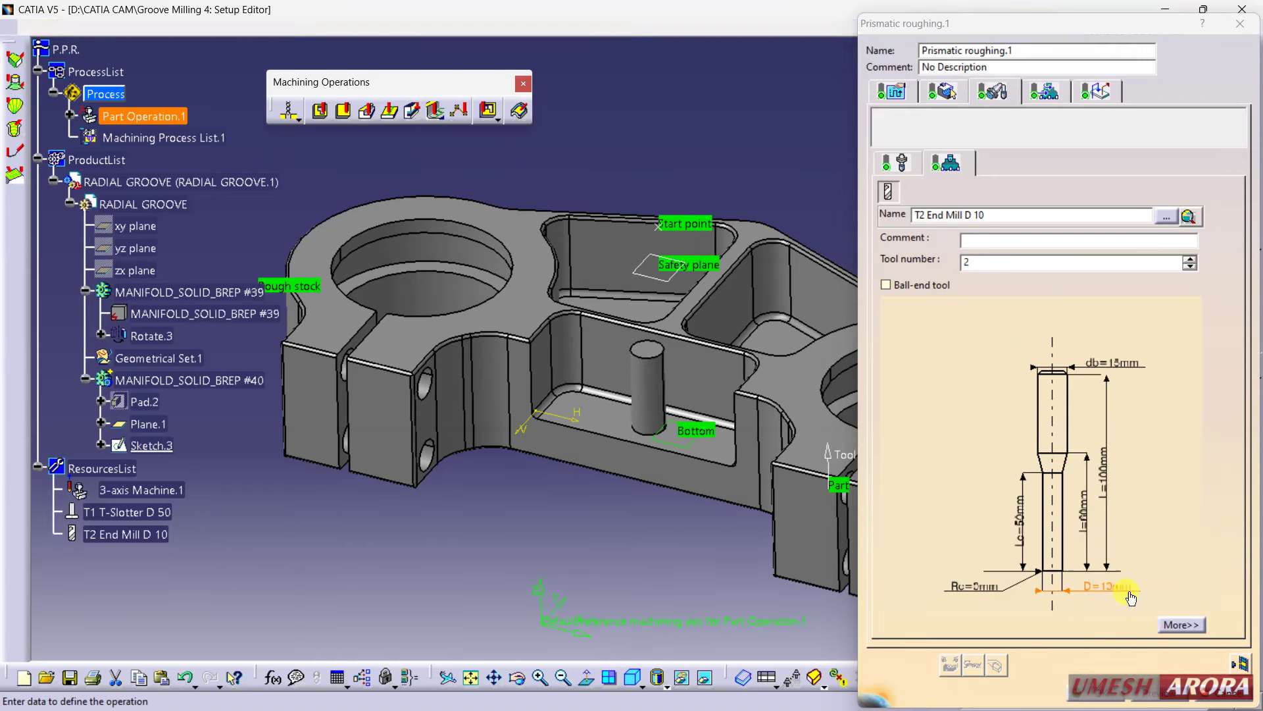
pyautogui.doubleClick(1112, 586)
pyautogui.write('16')
pyautogui.press('Return')
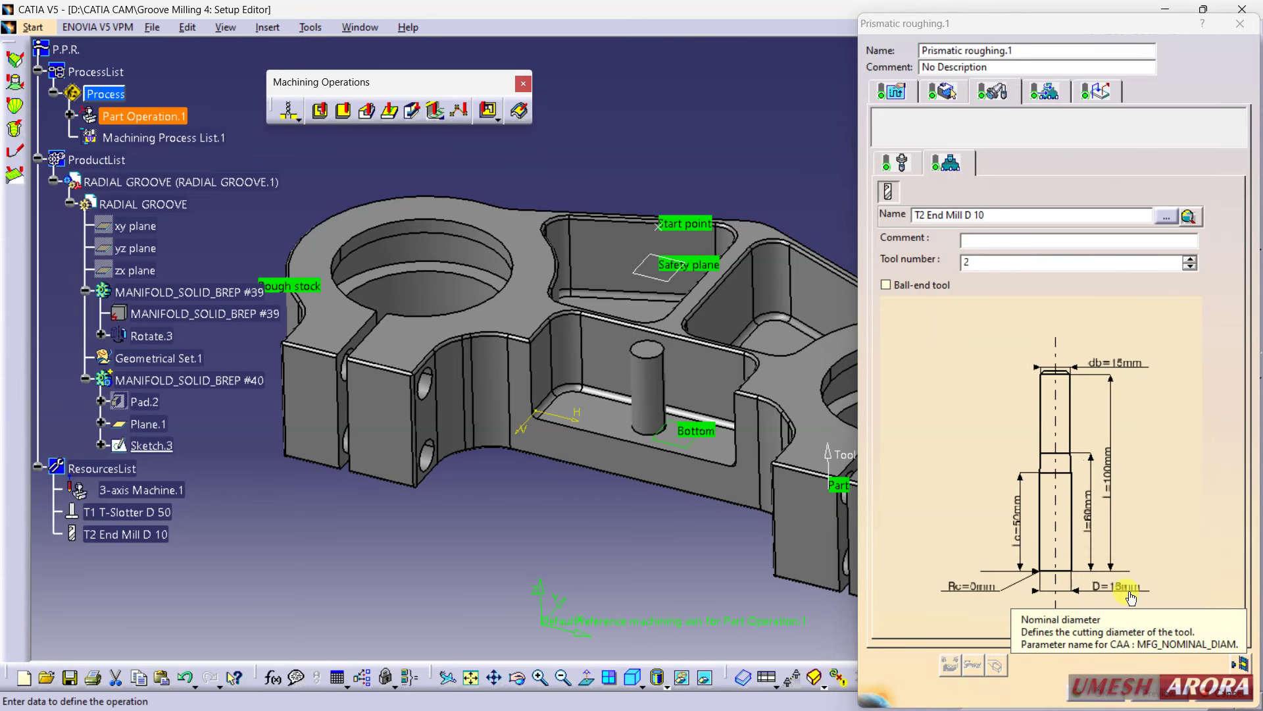
# Step: Set the end mill's body diameter to 25 mm, its length to 80 mm and its cutting length to 70 mm
pyautogui.doubleClick(1123, 362)
pyautogui.write('25mm')
pyautogui.press('Return')
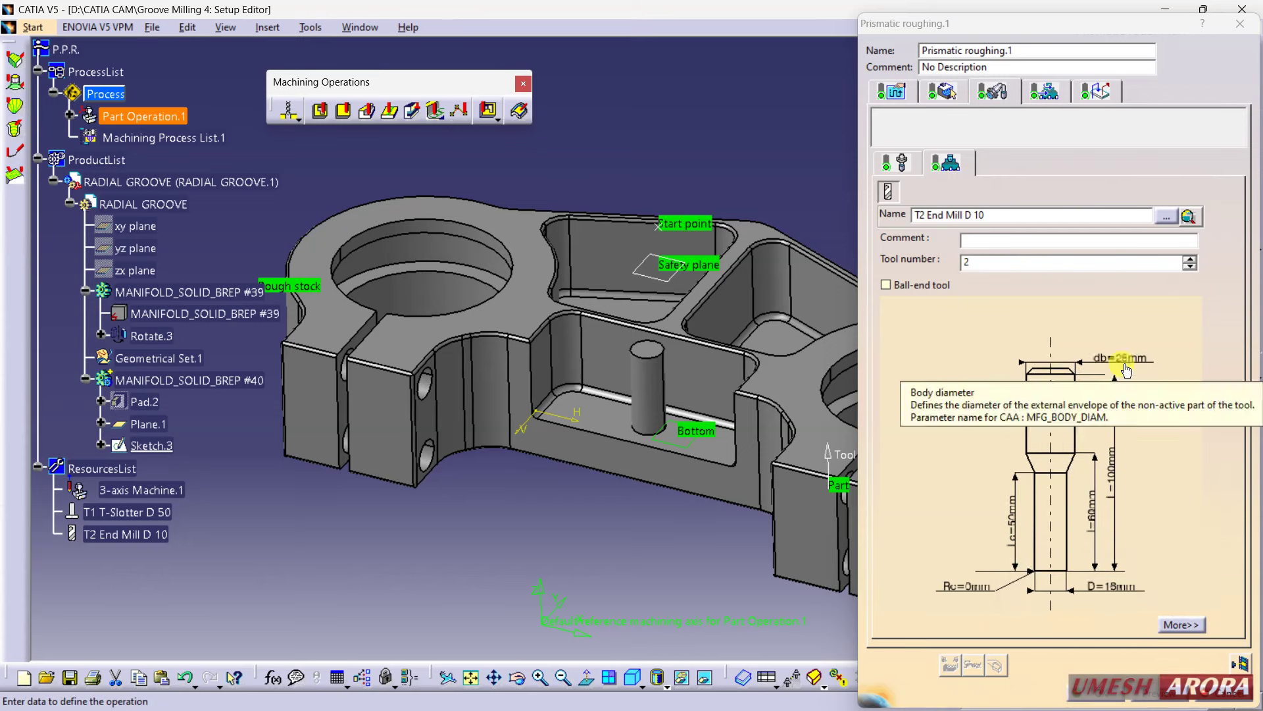
pyautogui.doubleClick(1094, 512)
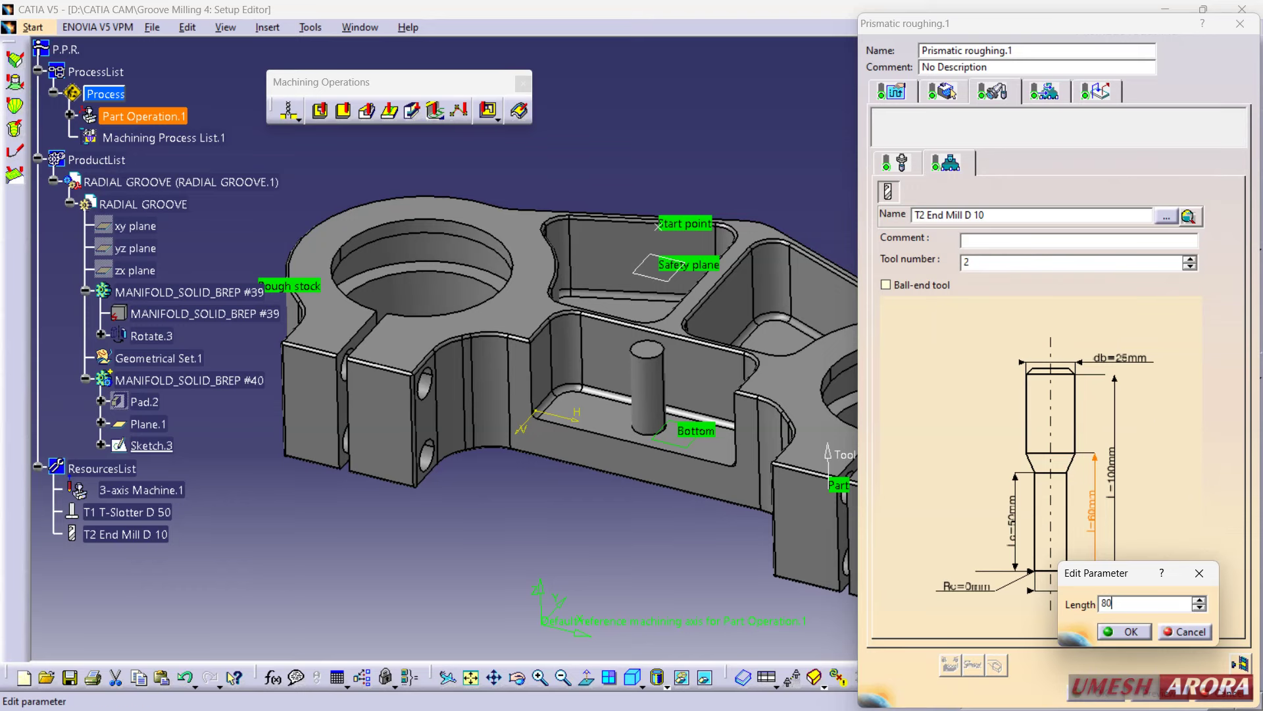
pyautogui.press('Return')
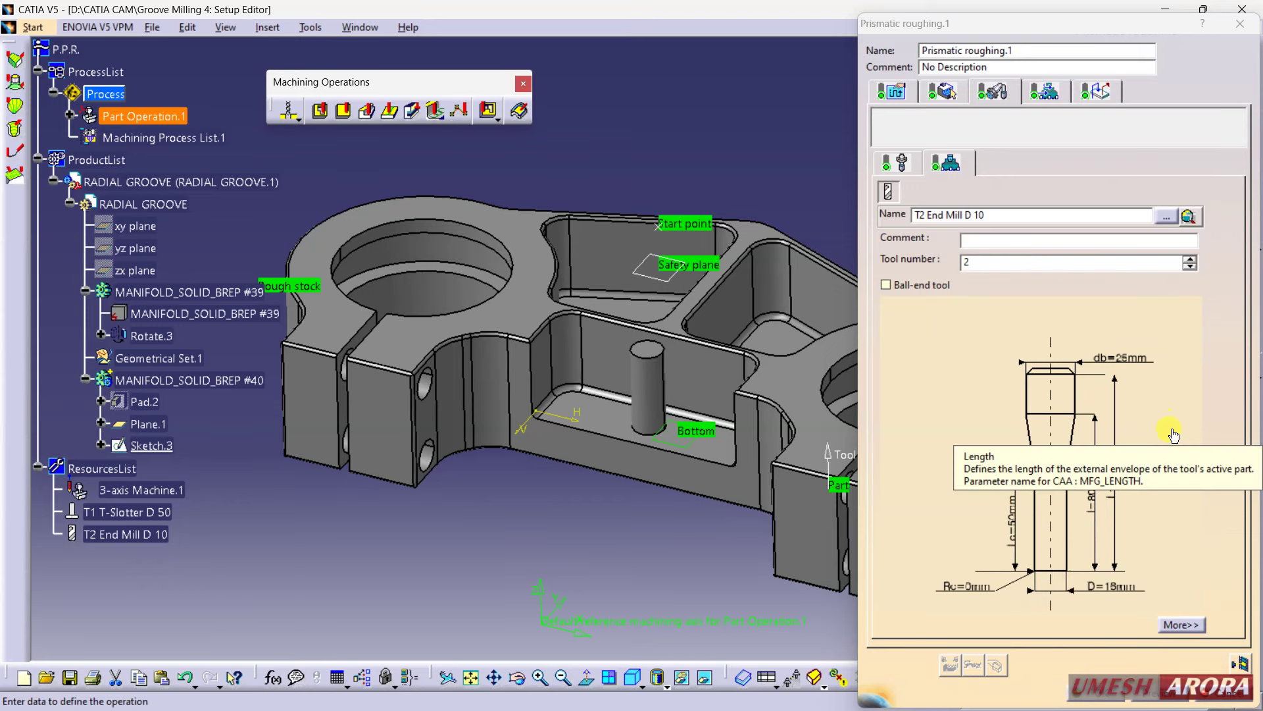
pyautogui.doubleClick(1013, 523)
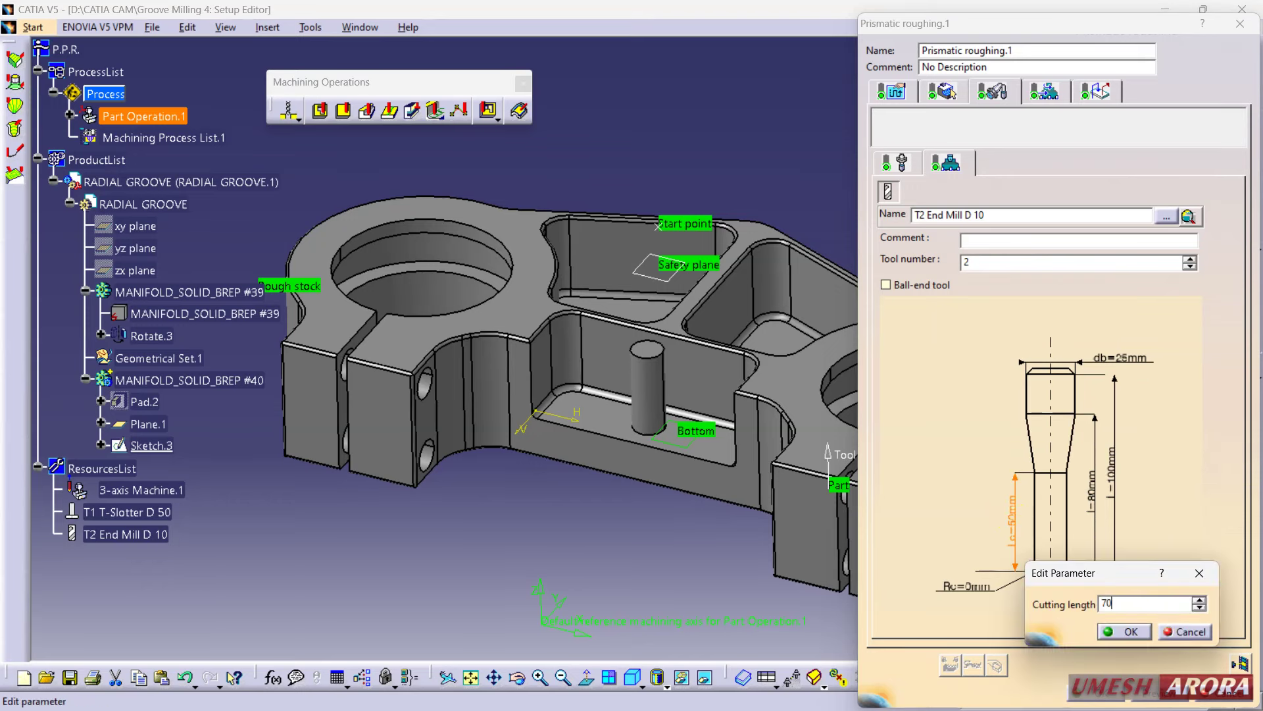
pyautogui.press('Return')
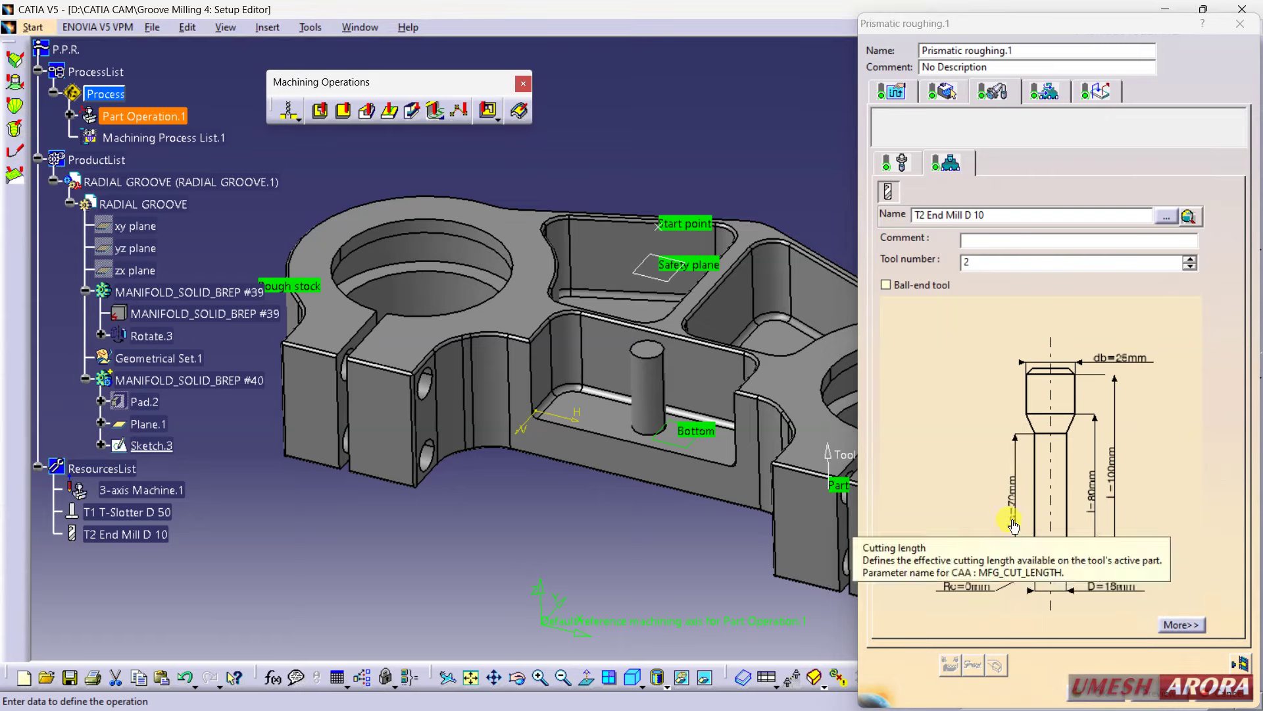
# Step: Recompute the tool path with the resized end mill, run the material removal video to the end, and close the replay
pyautogui.click(1241, 664)
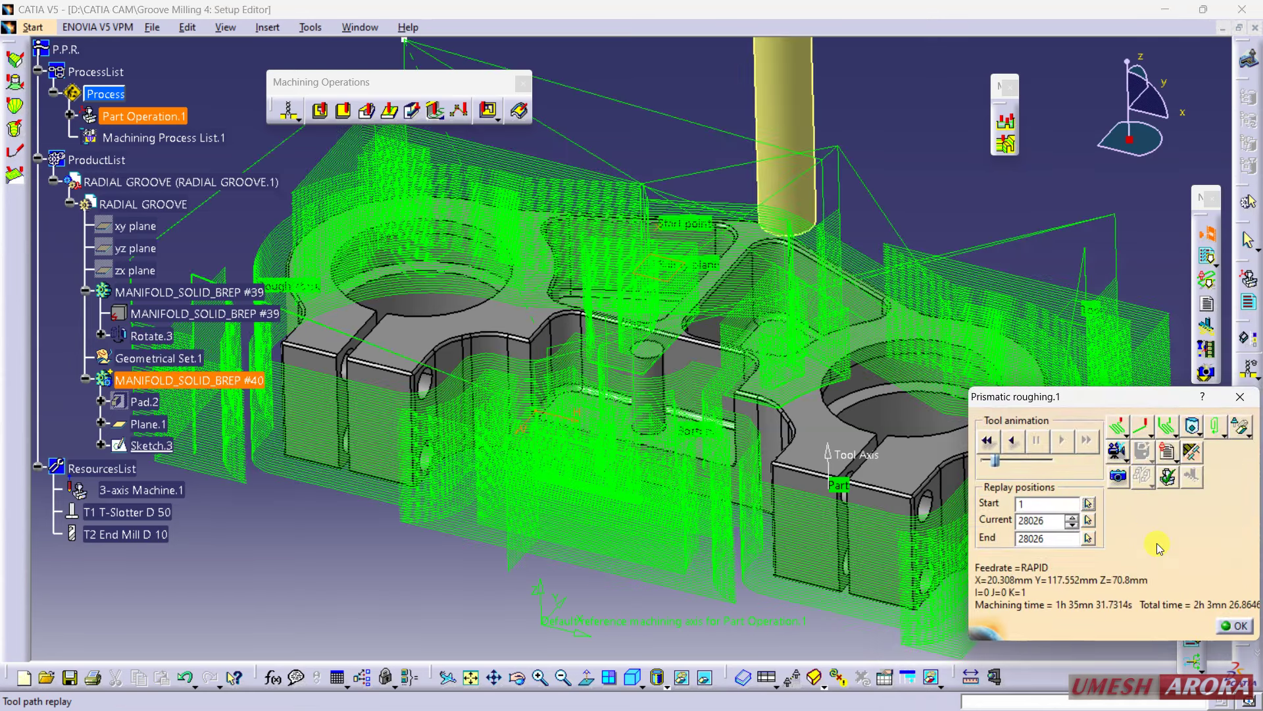
pyautogui.click(1117, 450)
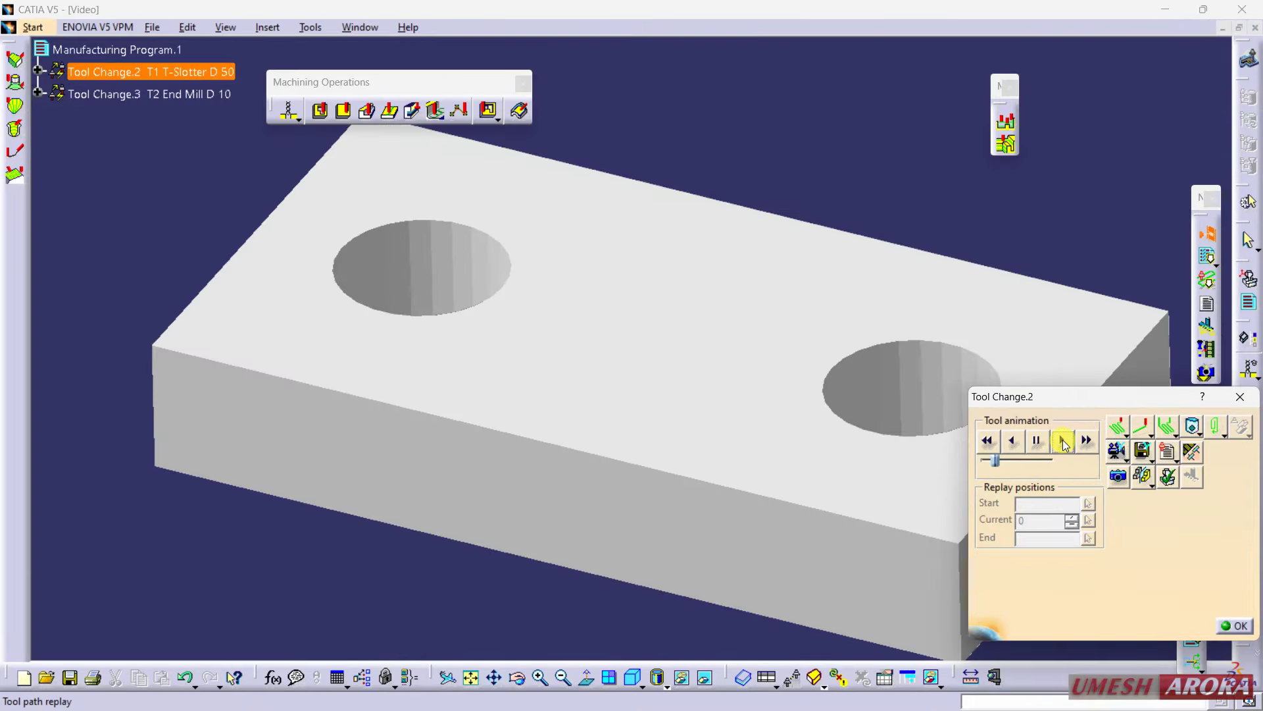
pyautogui.click(1064, 445)
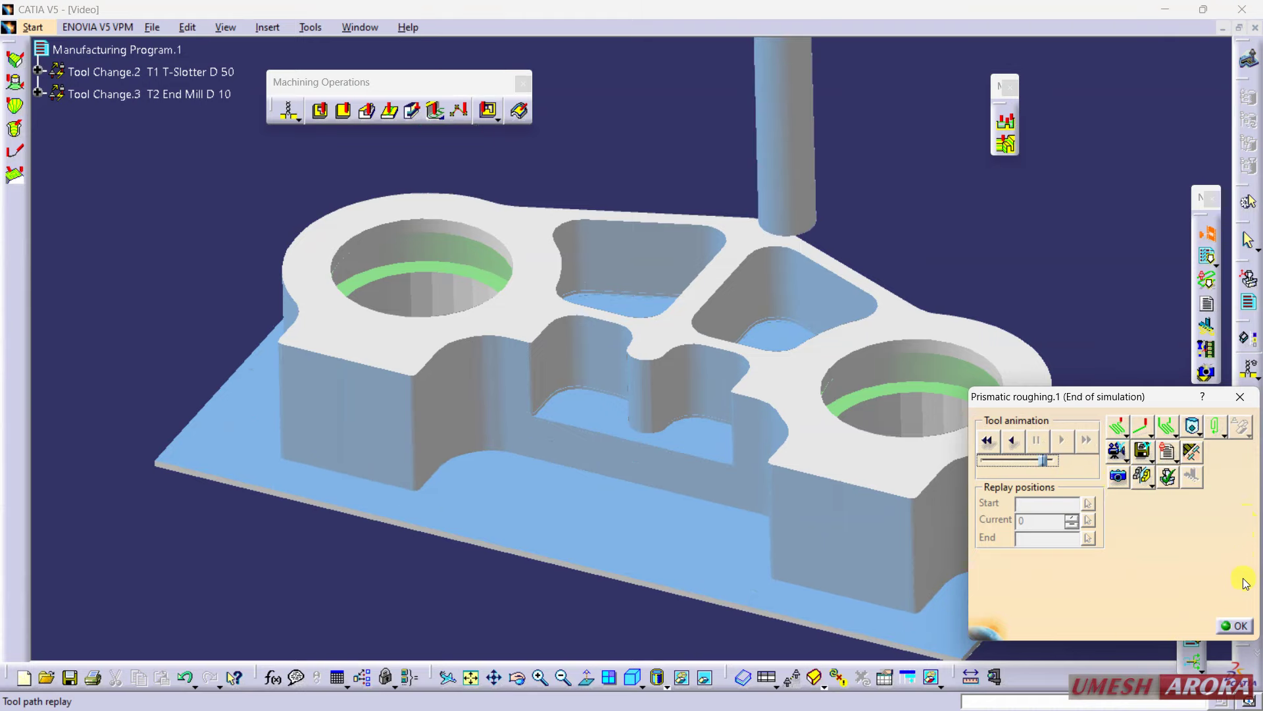
pyautogui.click(1233, 627)
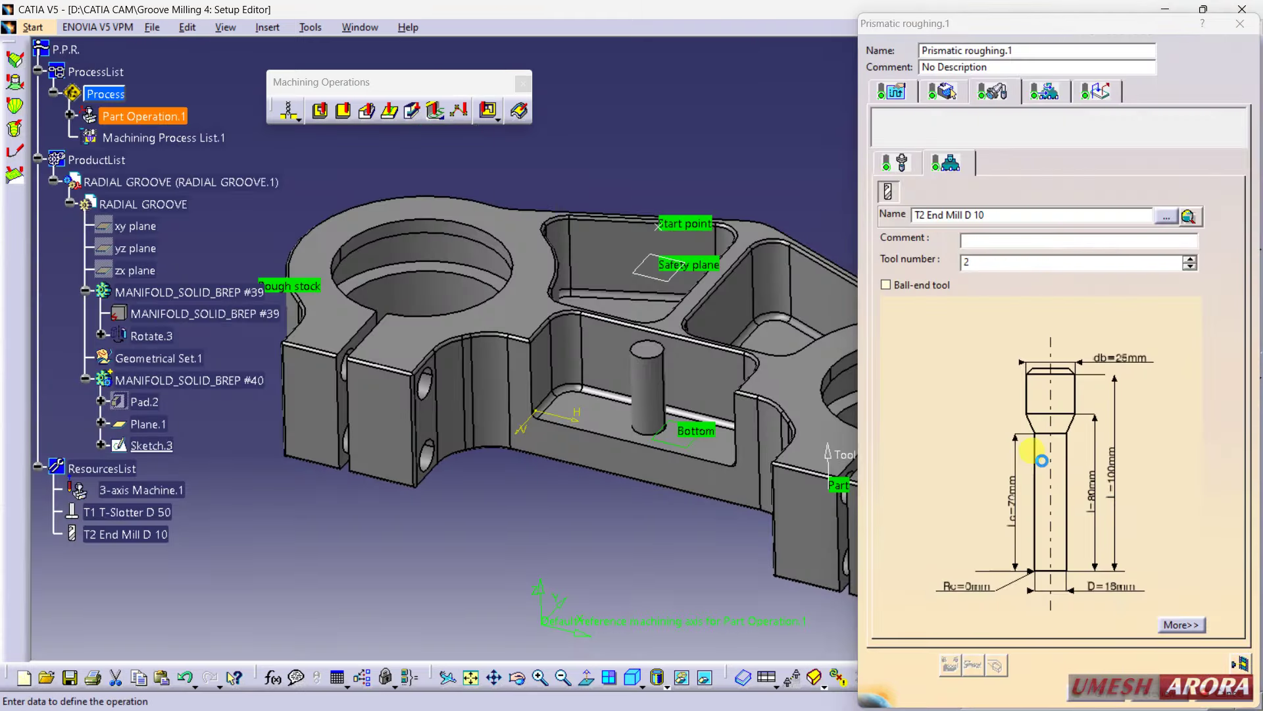
# Step: Limit the roughing operation's by-area machining mode to Pockets only
pyautogui.moveTo(520, 332); pyautogui.dragTo(454, 306, button='middle')
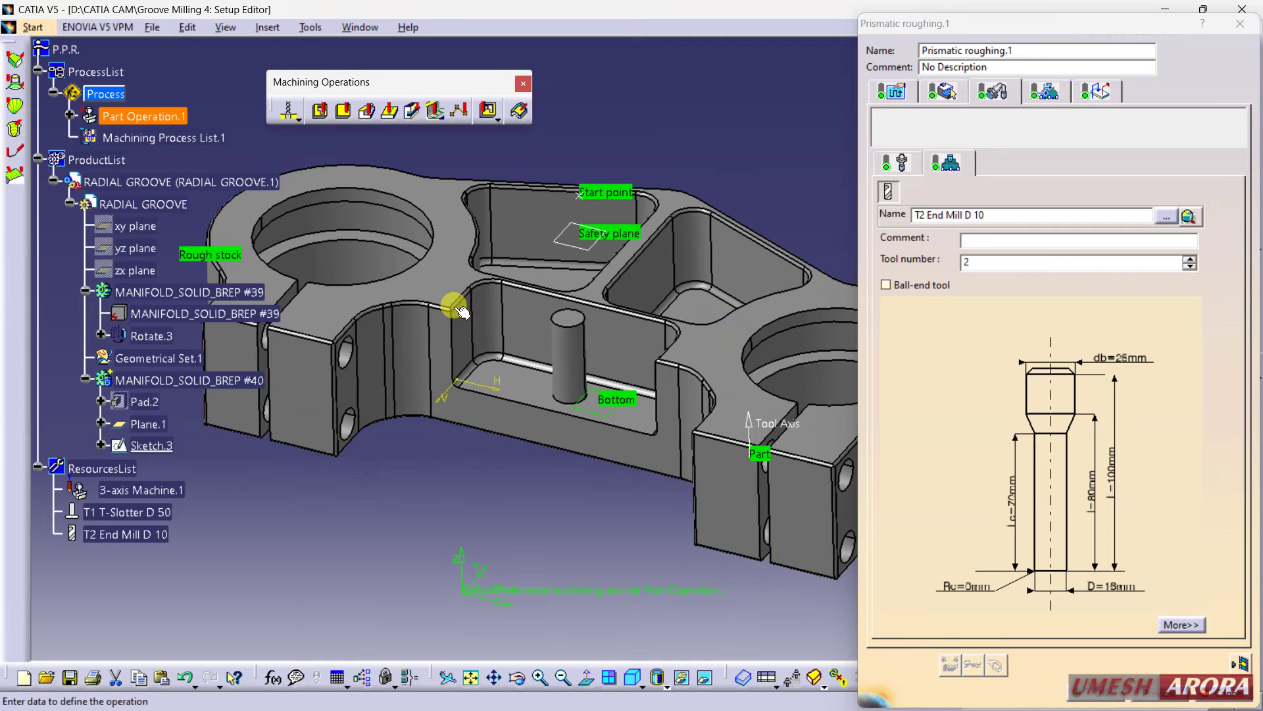
pyautogui.click(883, 92)
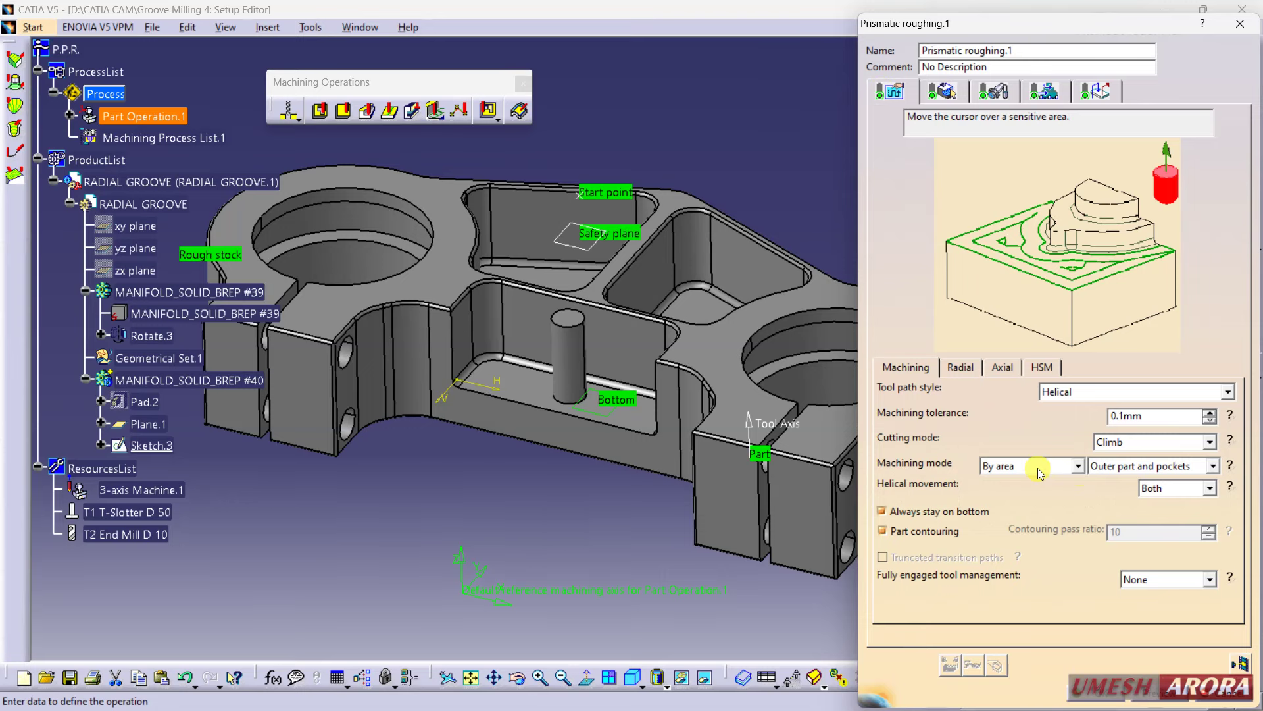
pyautogui.click(1110, 470)
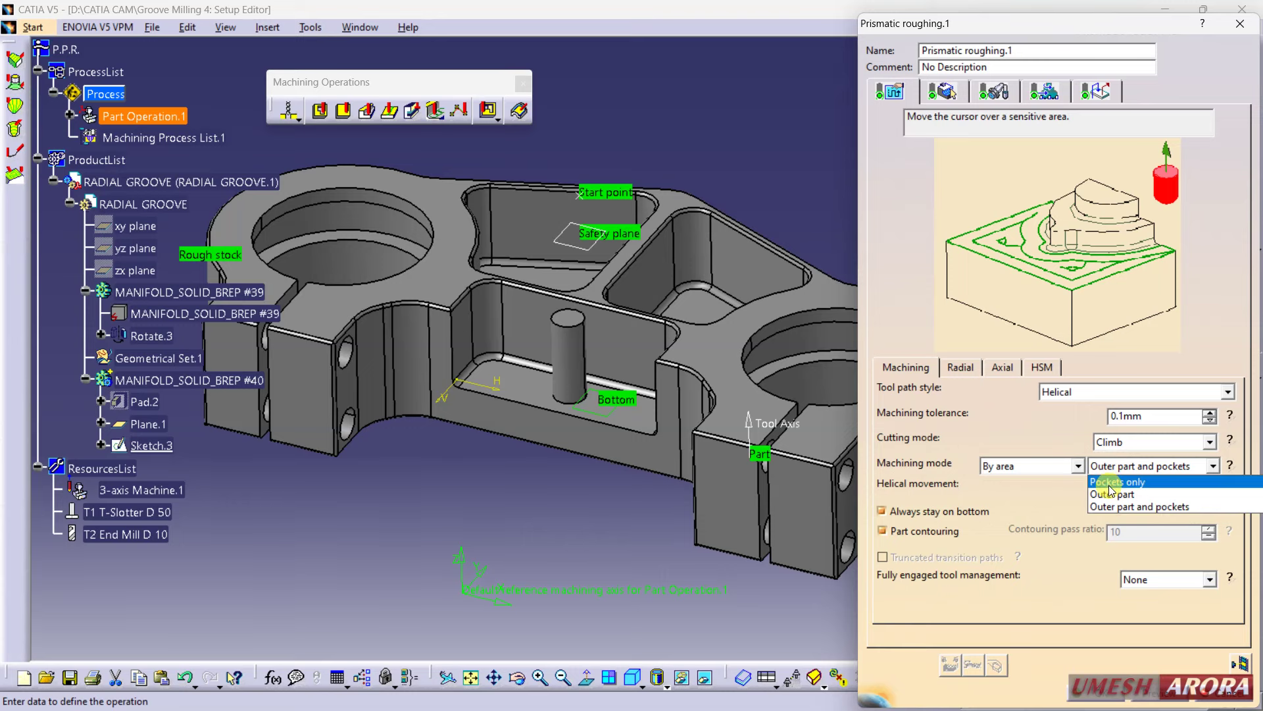
pyautogui.click(1110, 484)
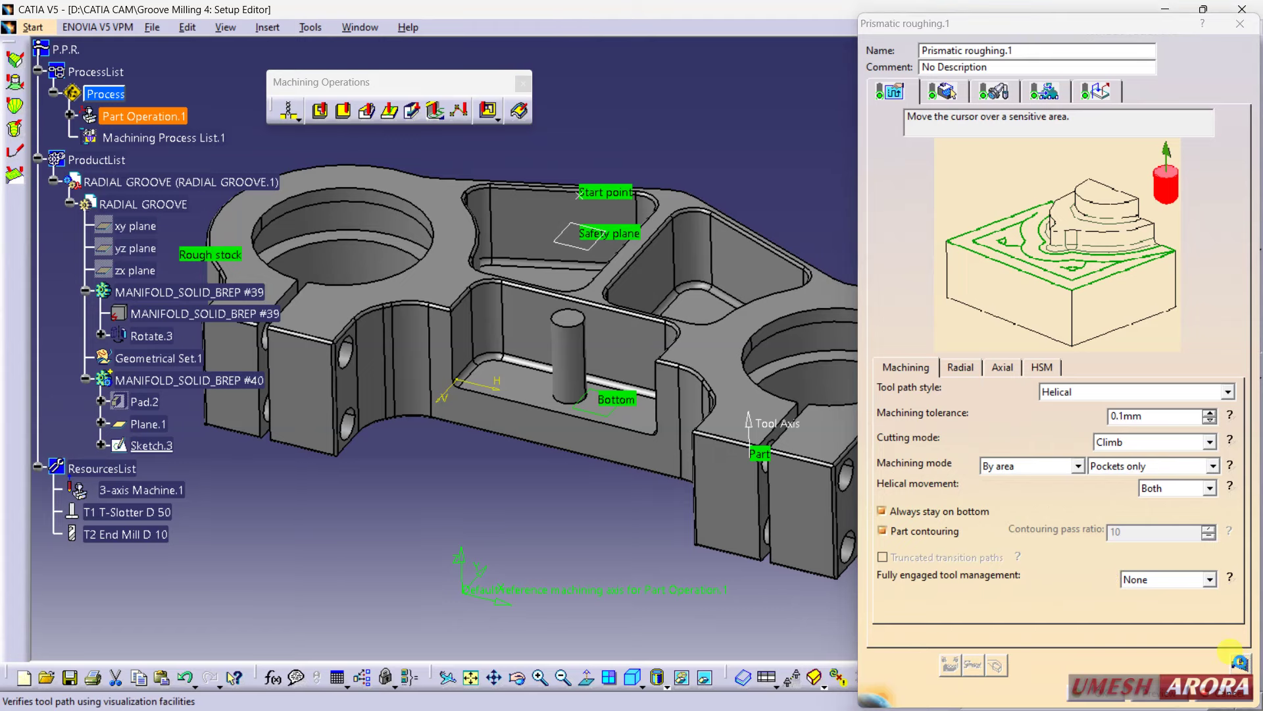
# Step: Compute the pockets-only tool path and play its material removal video on the stock
pyautogui.click(1243, 666)
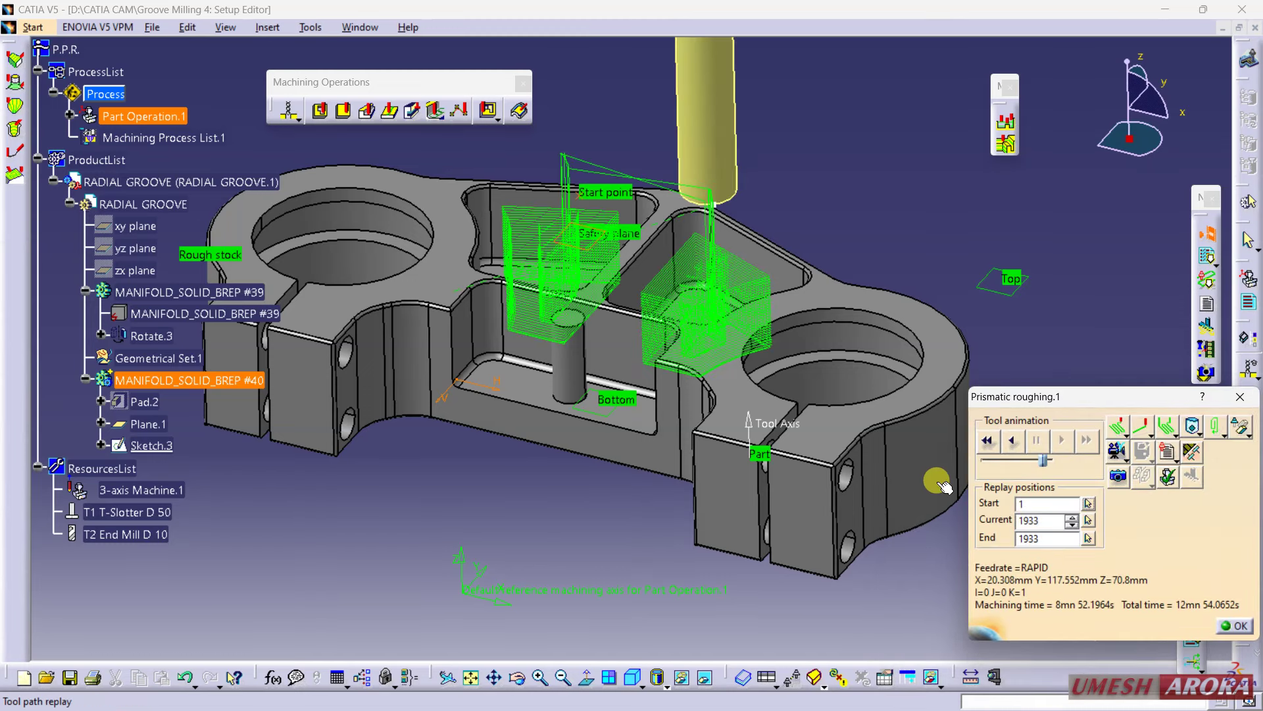
pyautogui.click(1116, 450)
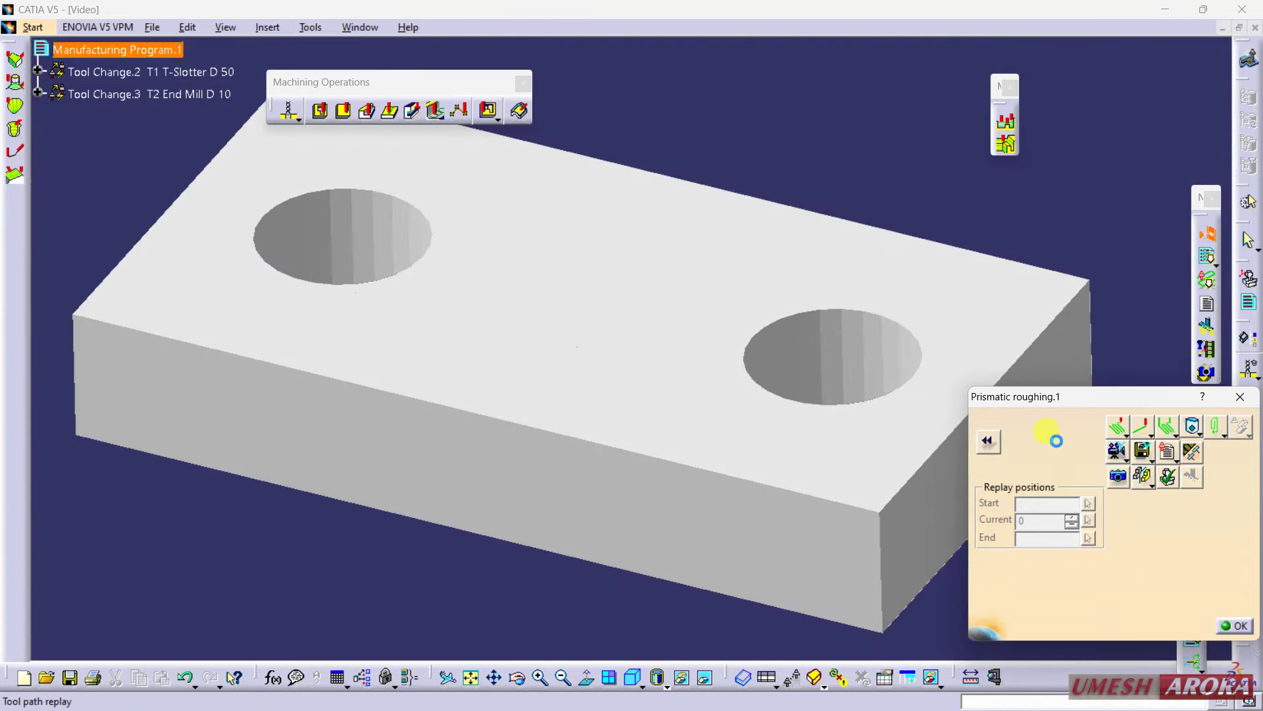
pyautogui.click(1061, 439)
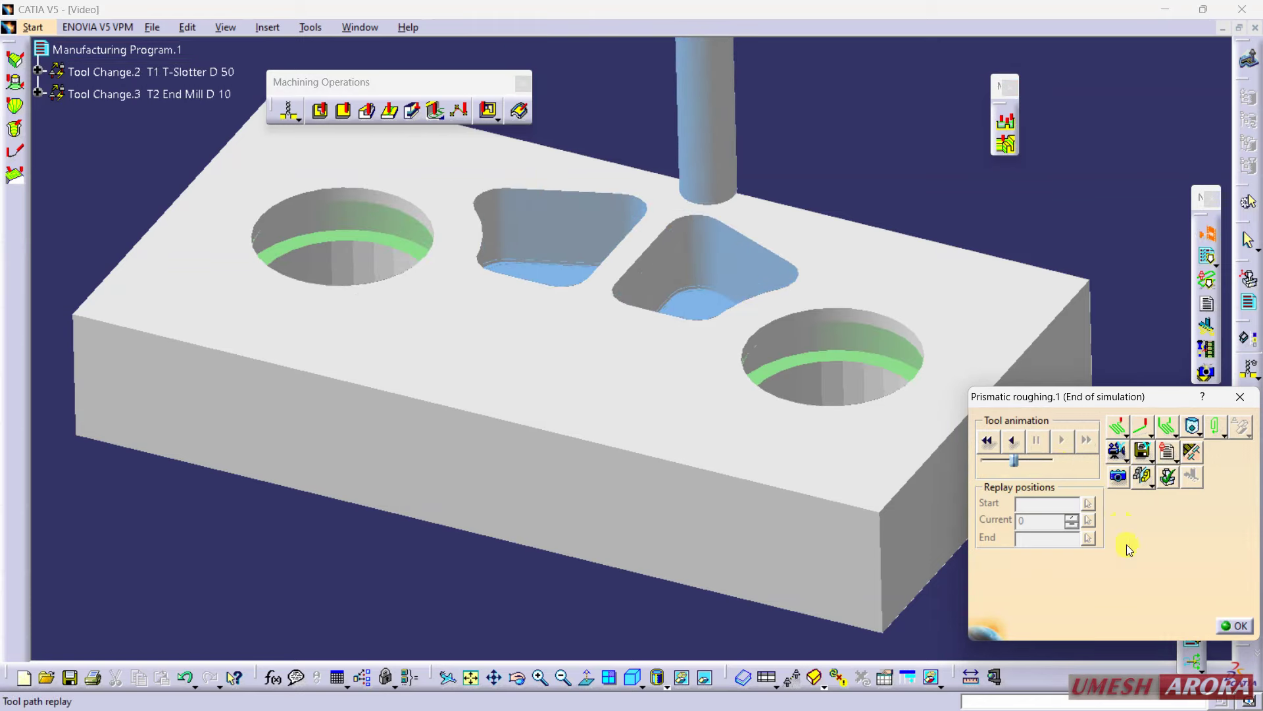
# Step: Close the pockets-only replay and limit the roughing operation's by-area machining mode to Outer part
pyautogui.click(1227, 629)
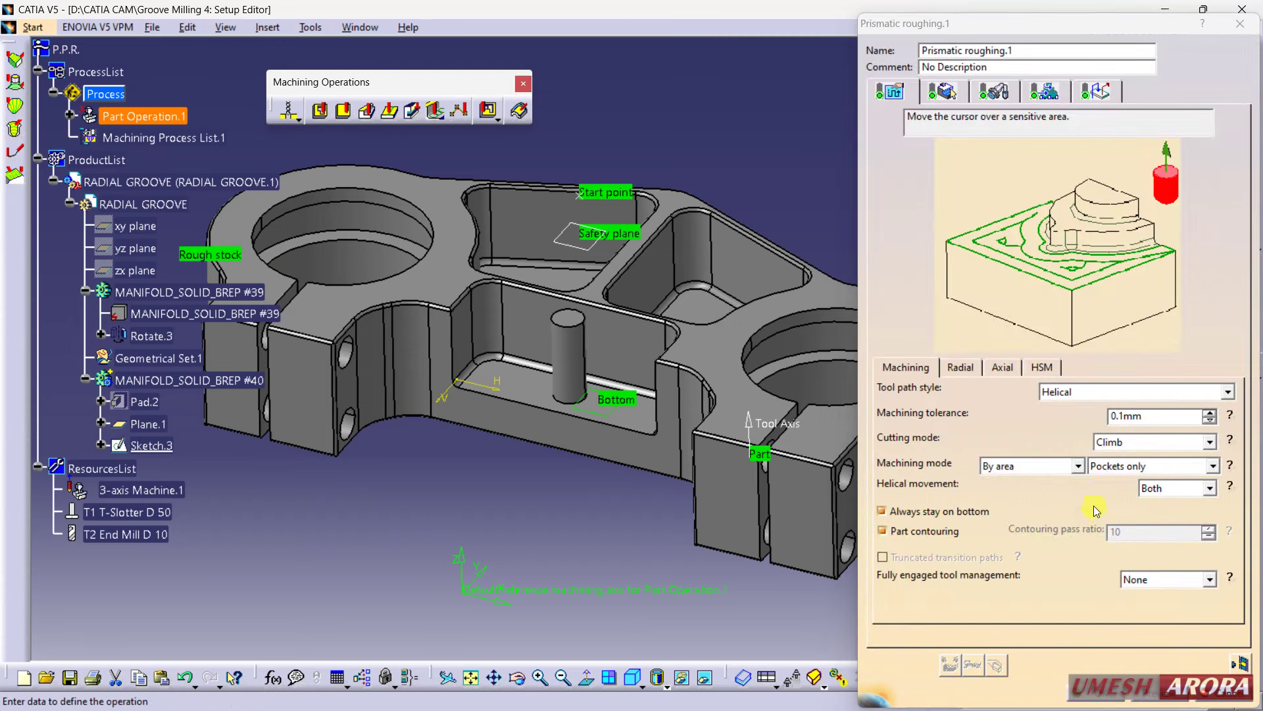
pyautogui.click(1119, 466)
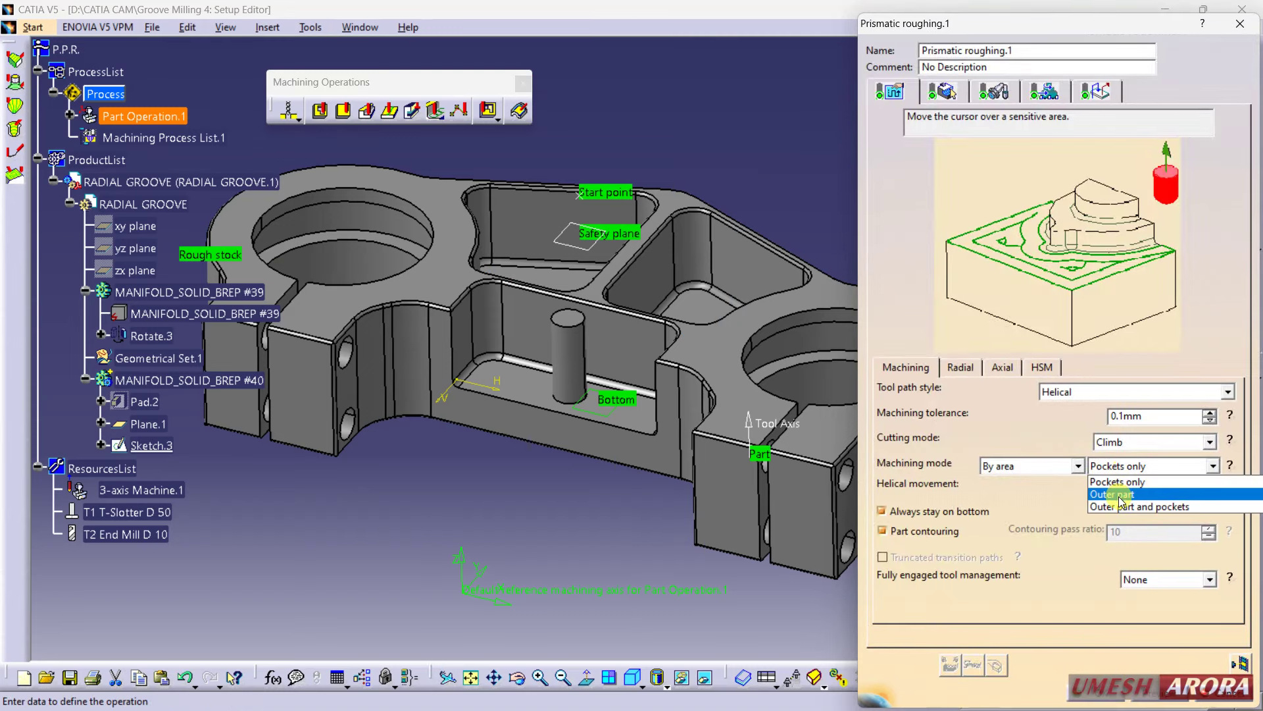
pyautogui.click(1121, 495)
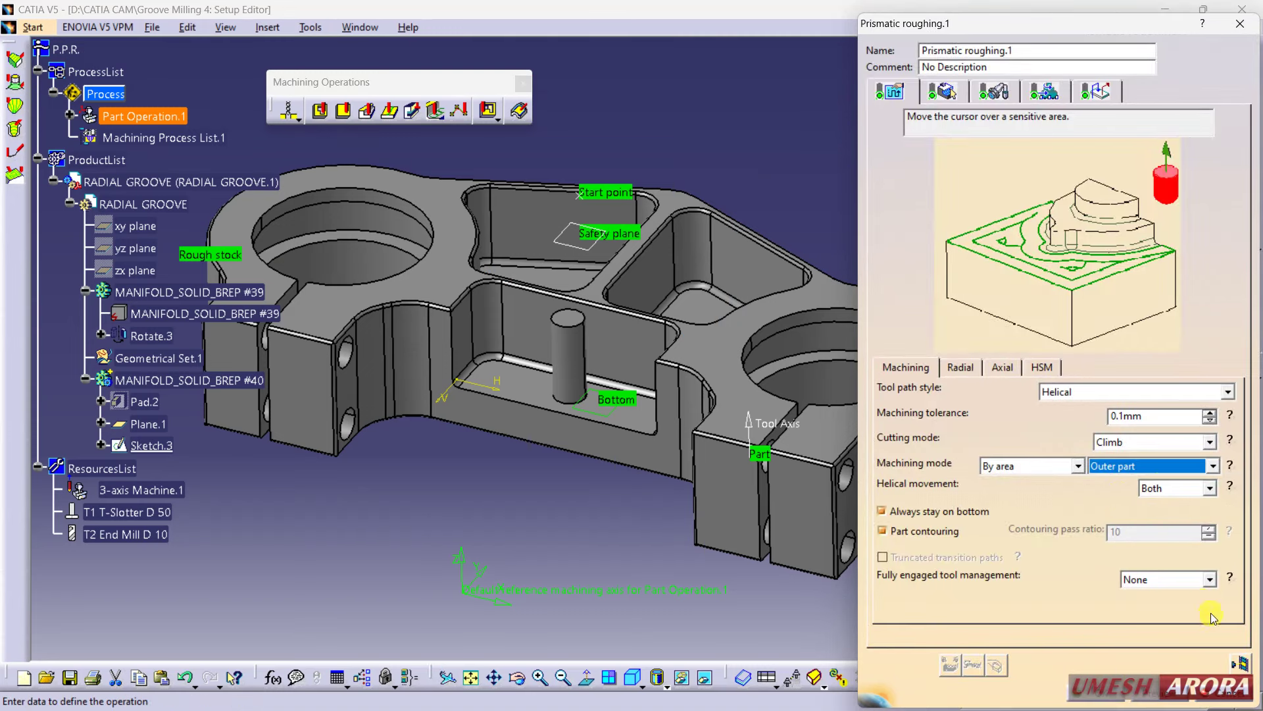
# Step: Compute the outer-part tool path, play its material removal video to the end at a faster speed, and close the replay
pyautogui.click(1241, 663)
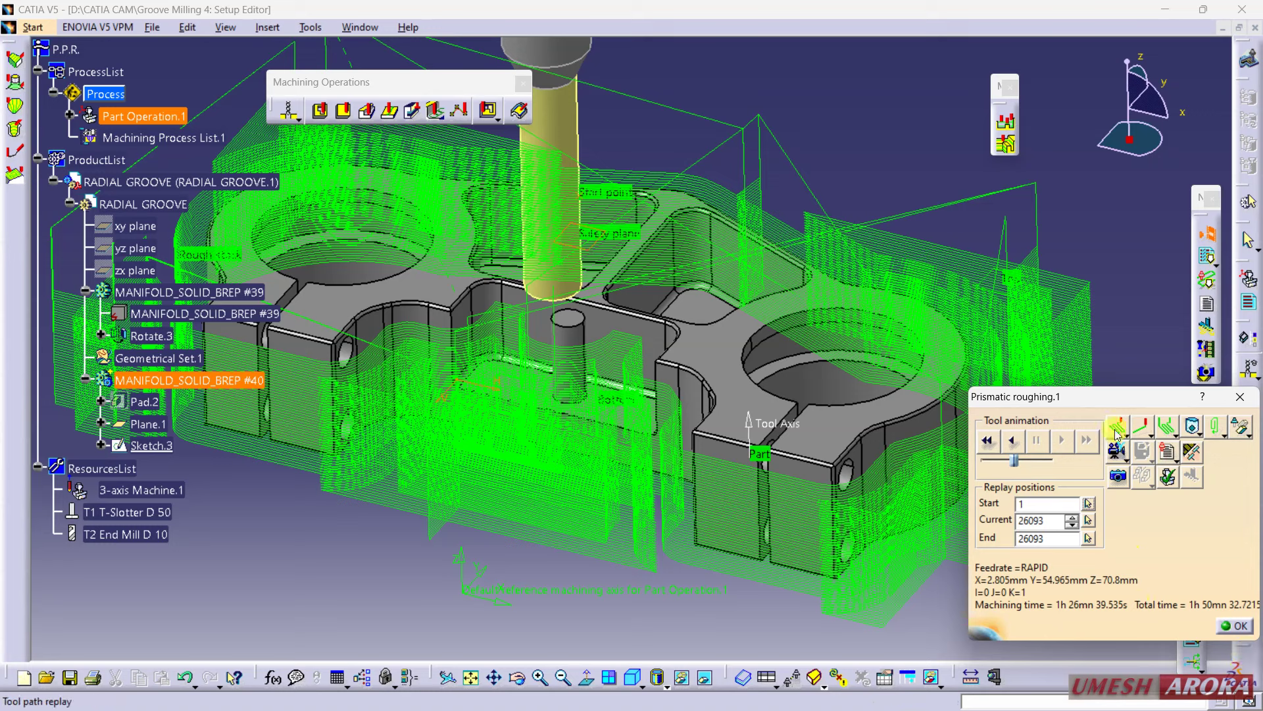
pyautogui.click(1124, 453)
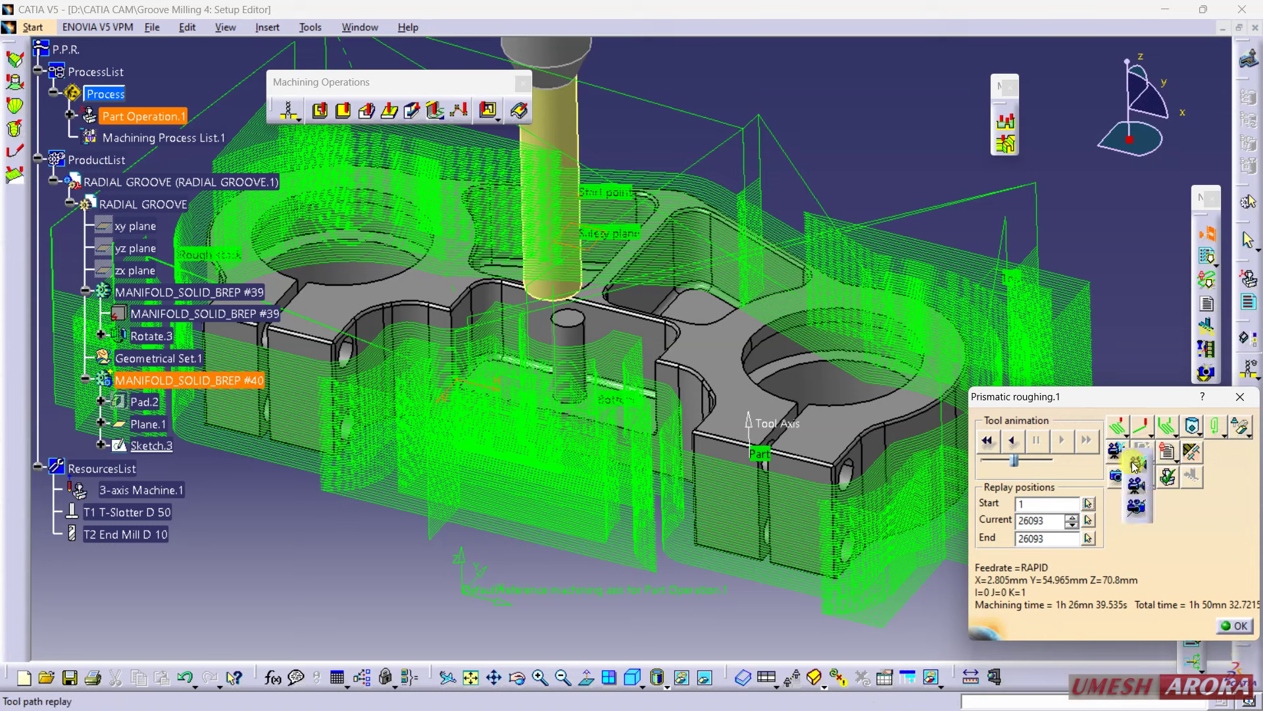
pyautogui.click(1135, 464)
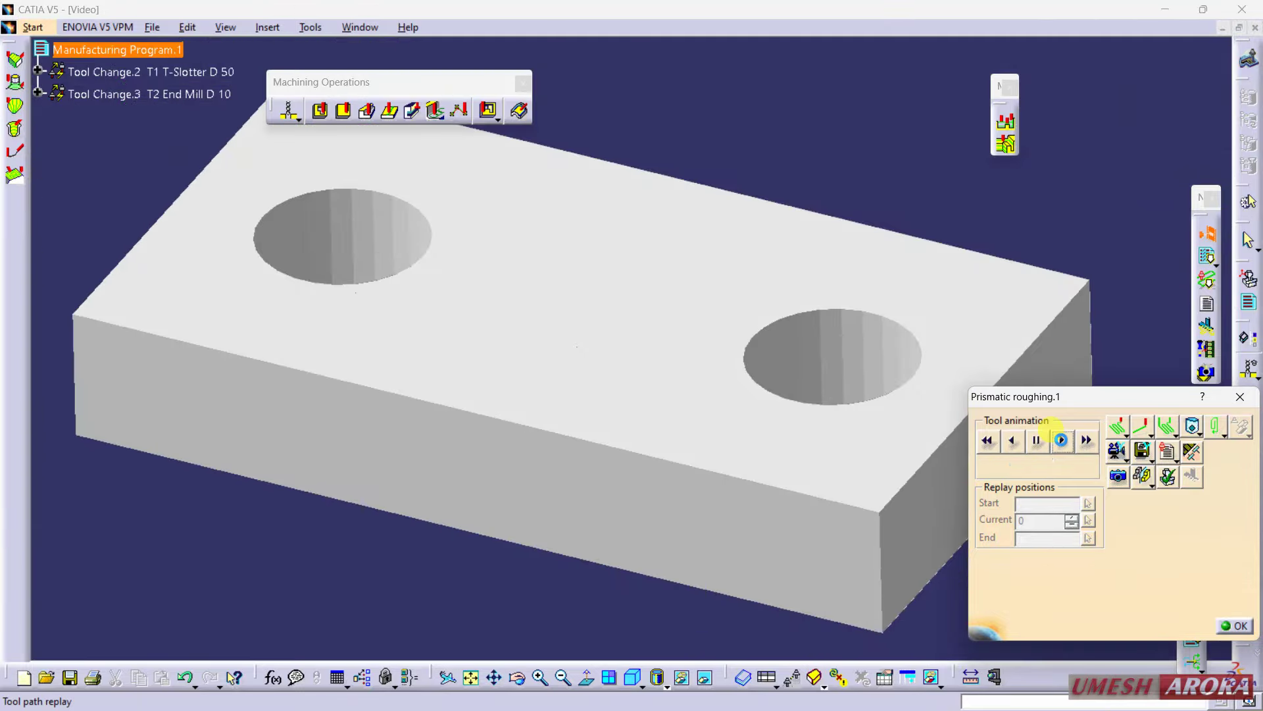
pyautogui.click(1062, 439)
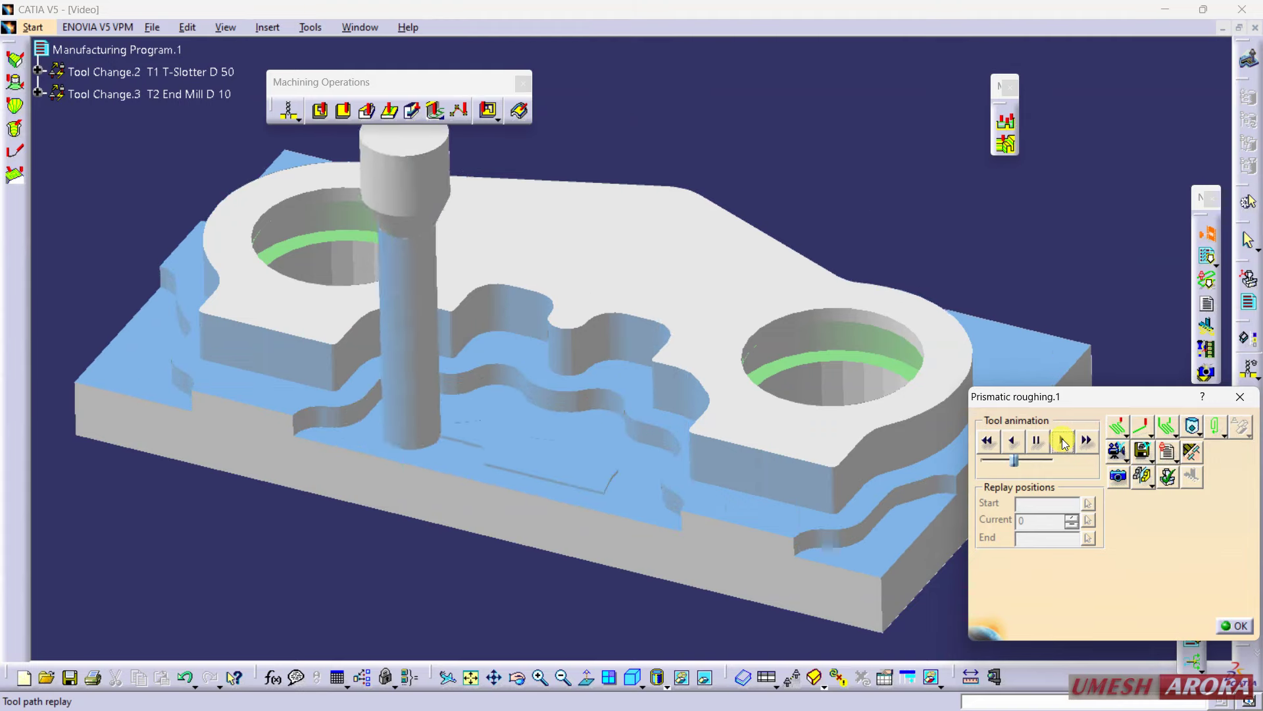
pyautogui.moveTo(1018, 458); pyautogui.dragTo(1040, 459)
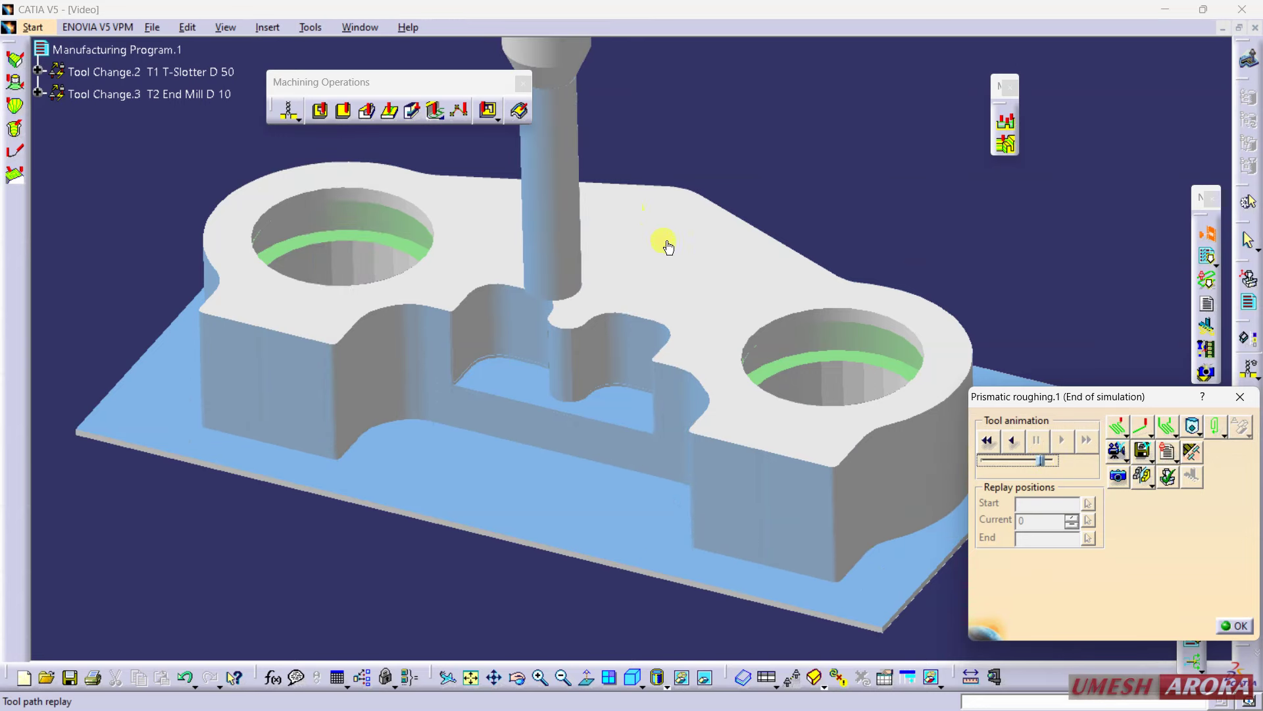
pyautogui.click(1240, 625)
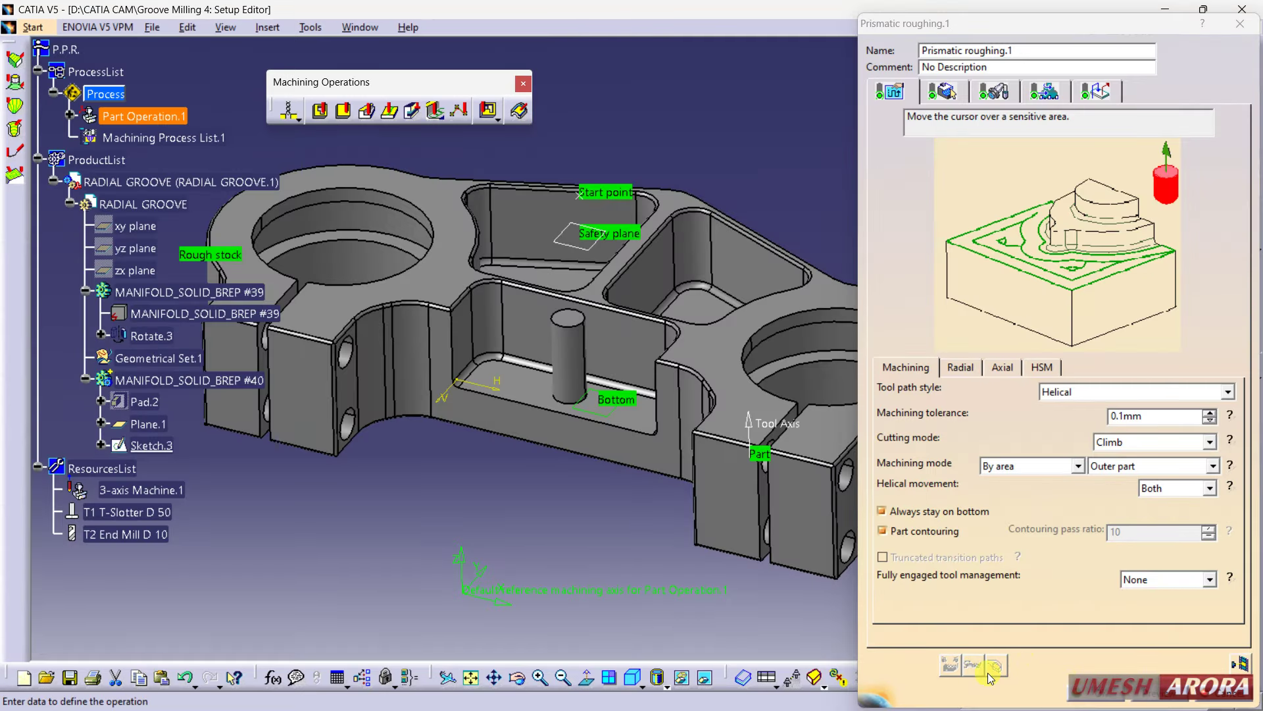
# Step: Switch the outer-part machining mode to By plane, play the recomputed path's material removal at reduced speed, and close the replay
pyautogui.click(1029, 466)
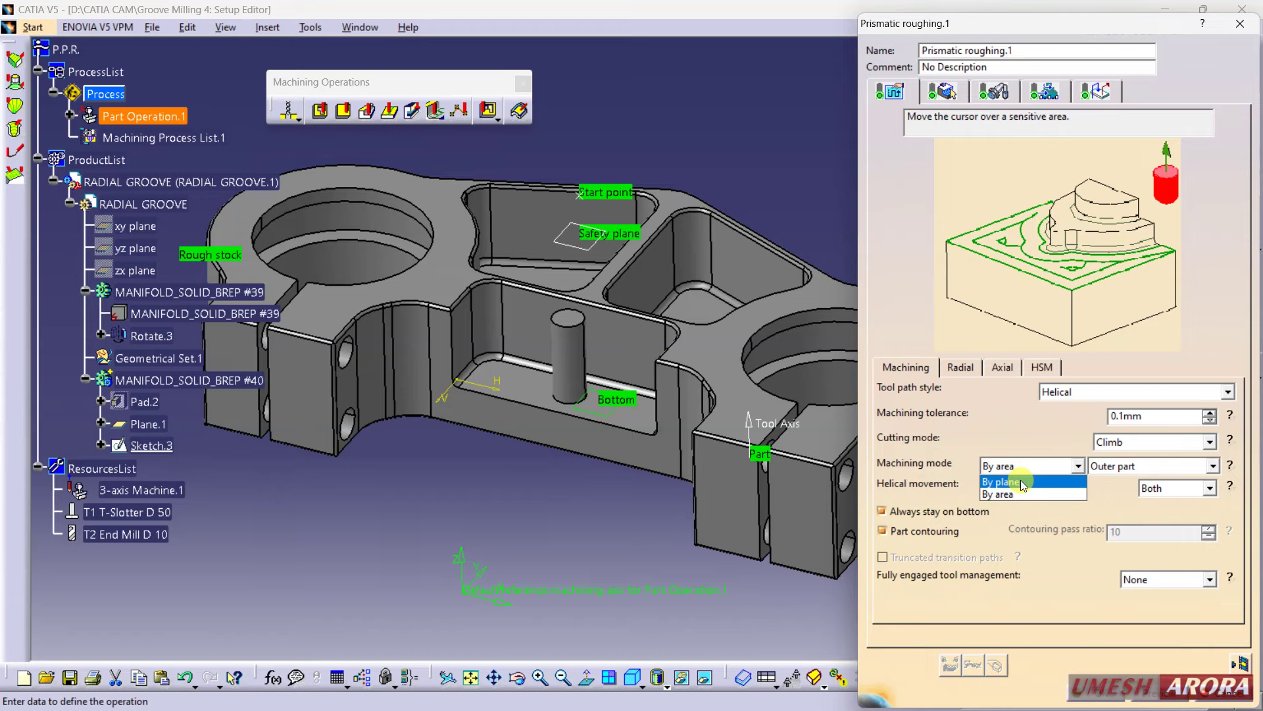
pyautogui.click(1023, 483)
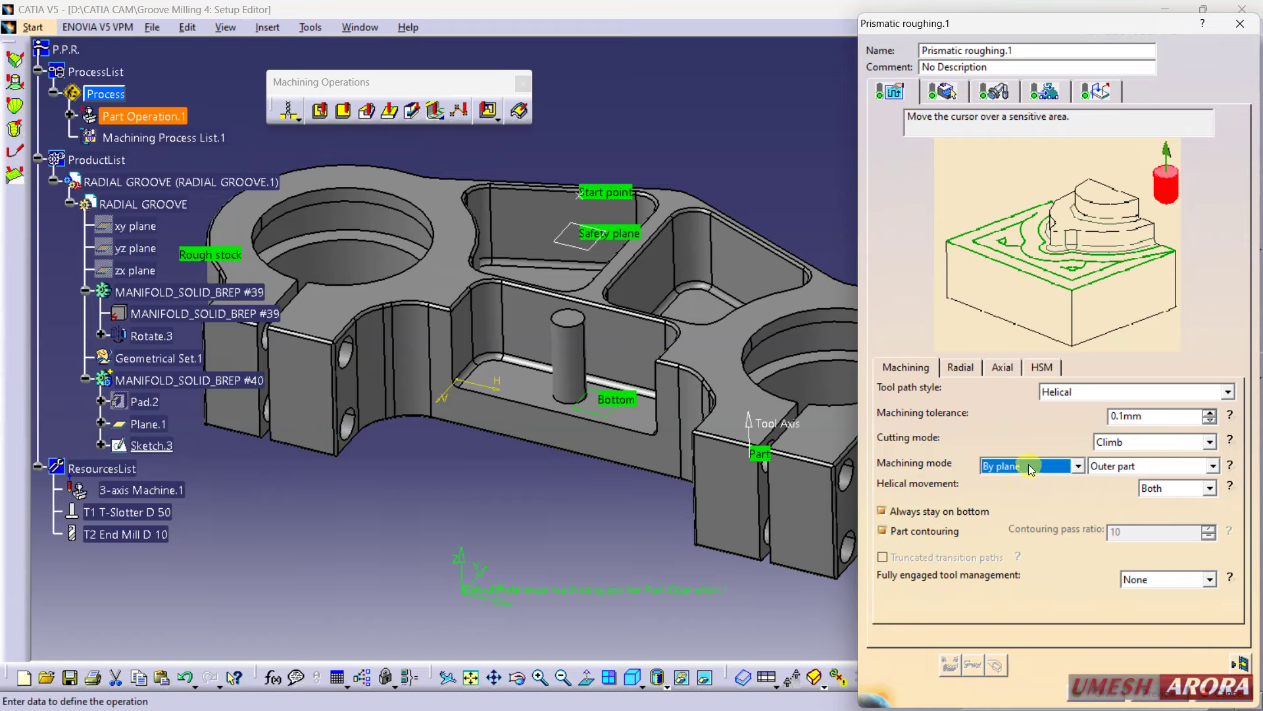
pyautogui.click(1239, 663)
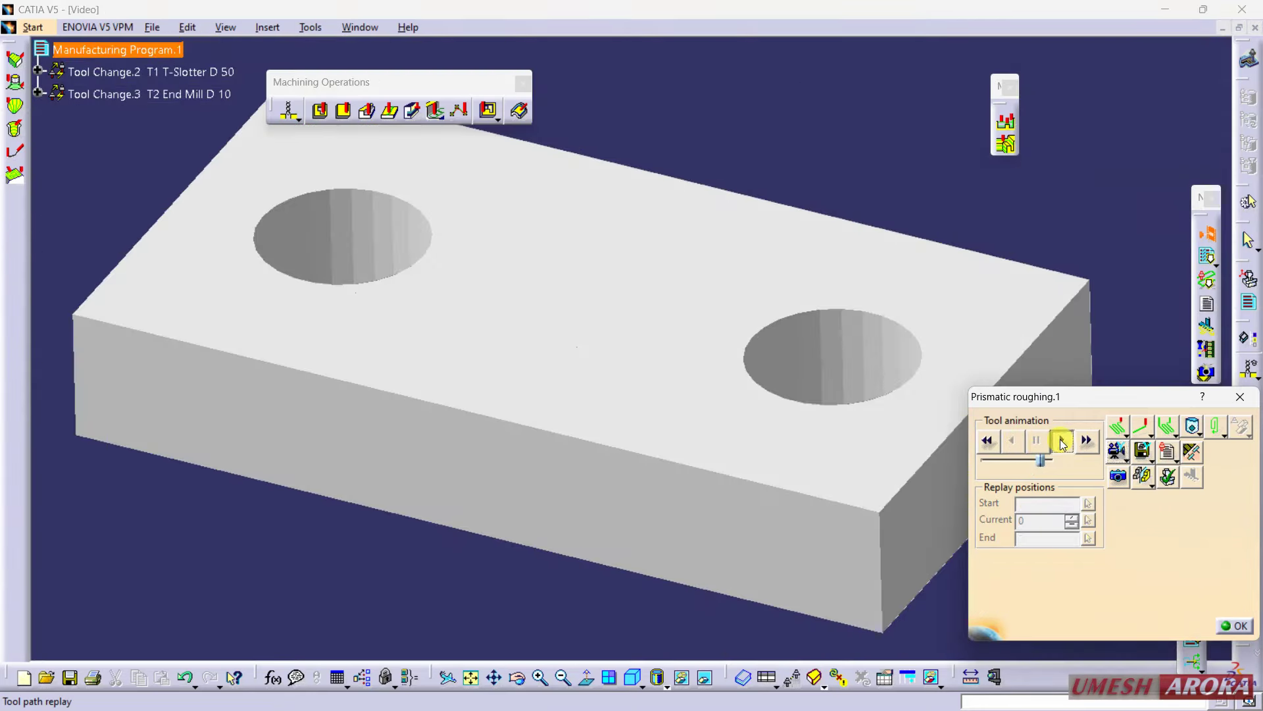
pyautogui.click(1062, 441)
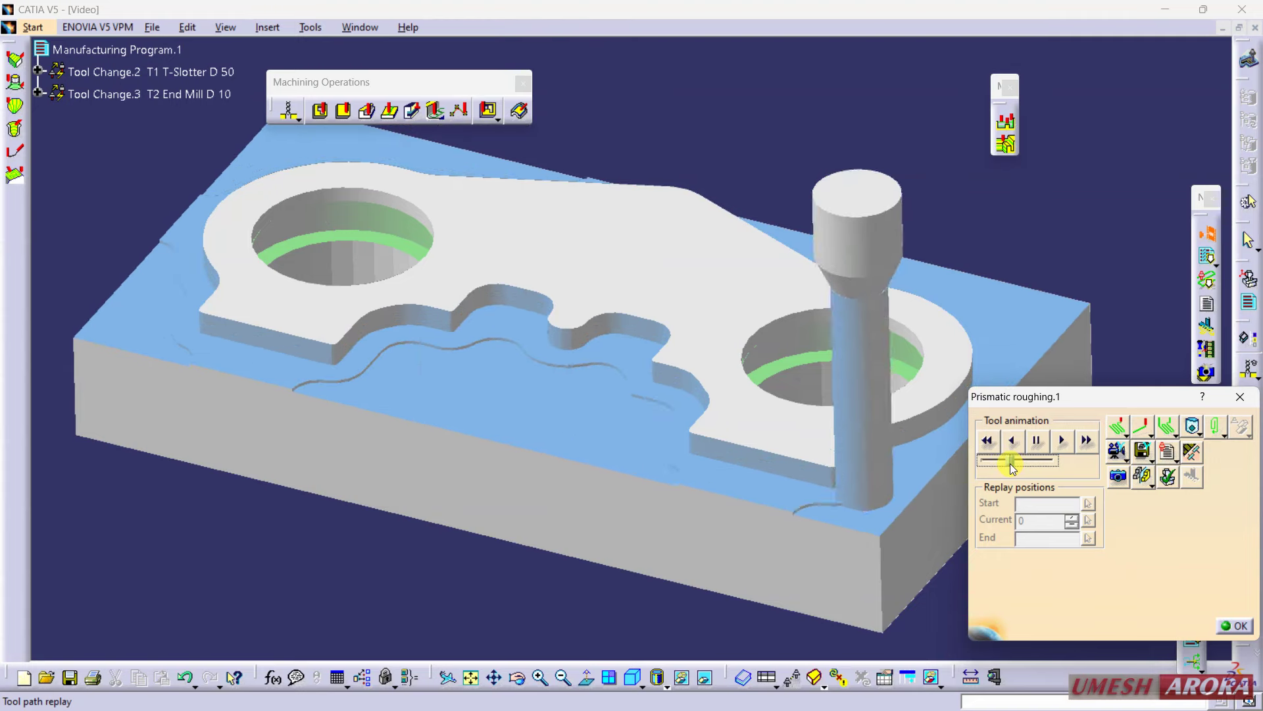
pyautogui.moveTo(1010, 460); pyautogui.dragTo(1001, 462)
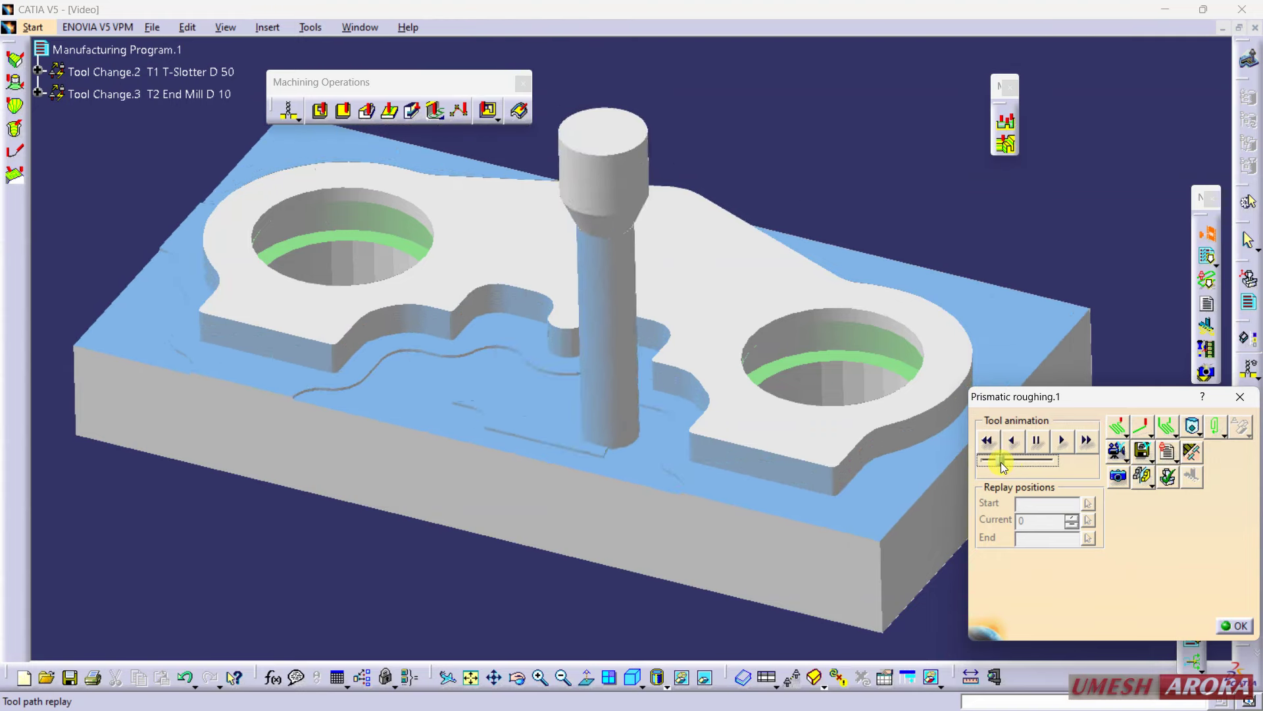
pyautogui.click(1235, 628)
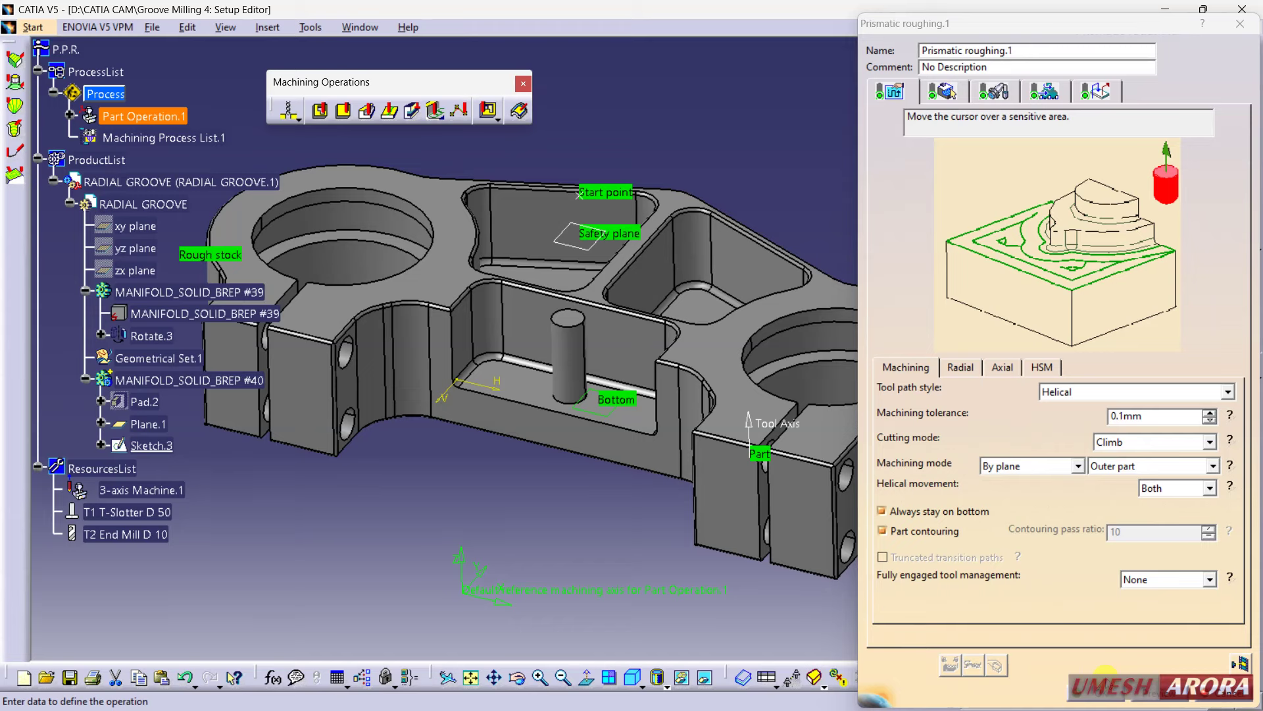
# Step: Check the helical movement options while keeping Both, try the Back and forth tool path style, and return it to Helical
pyautogui.click(1159, 488)
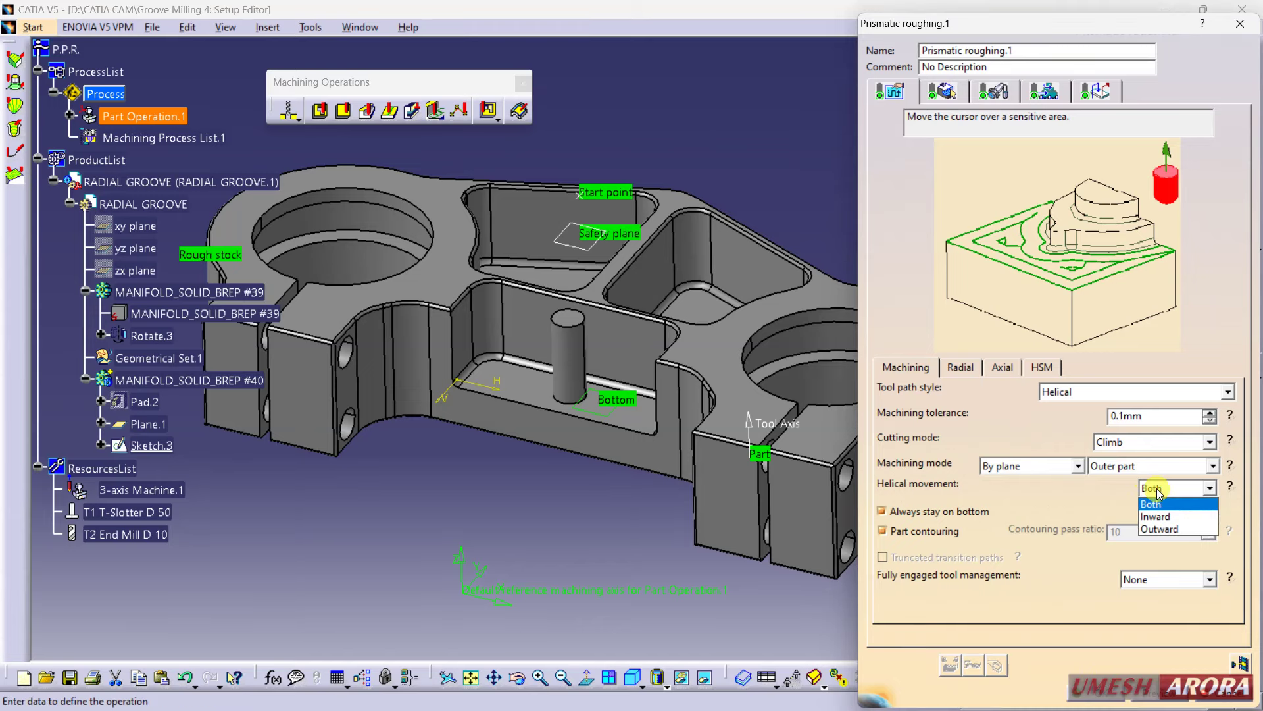
pyautogui.click(1158, 490)
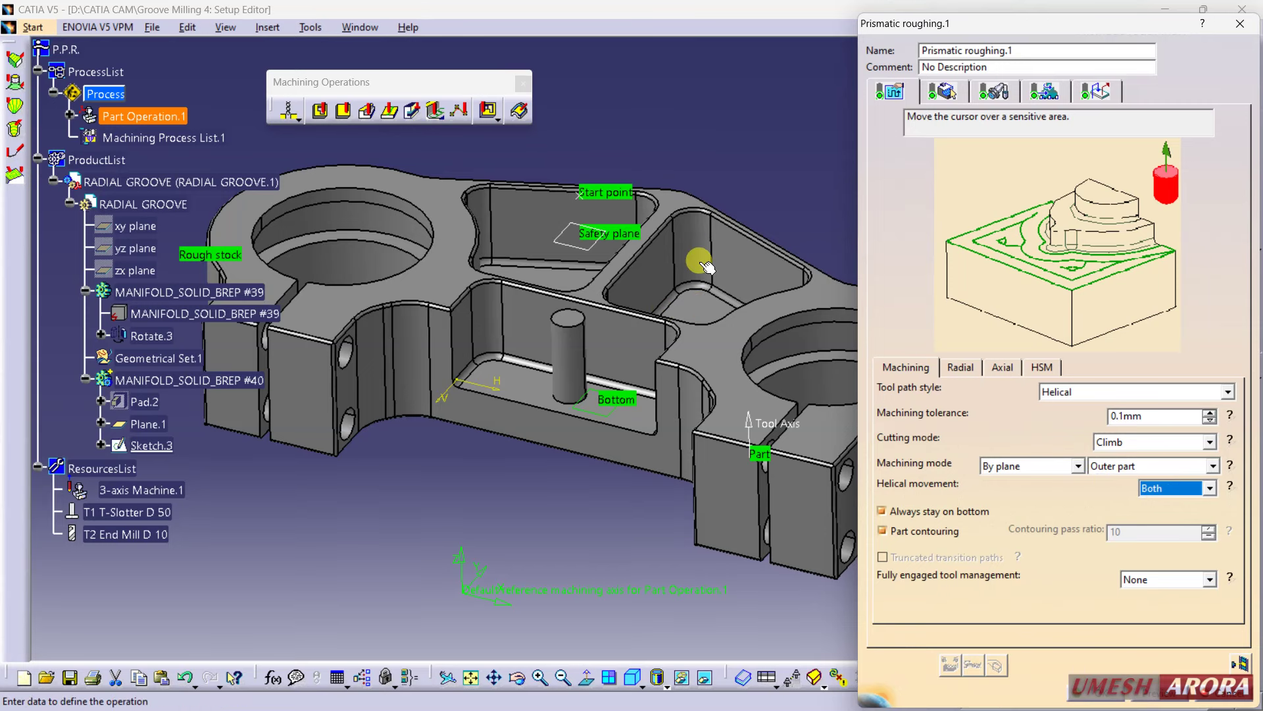
pyautogui.click(1046, 392)
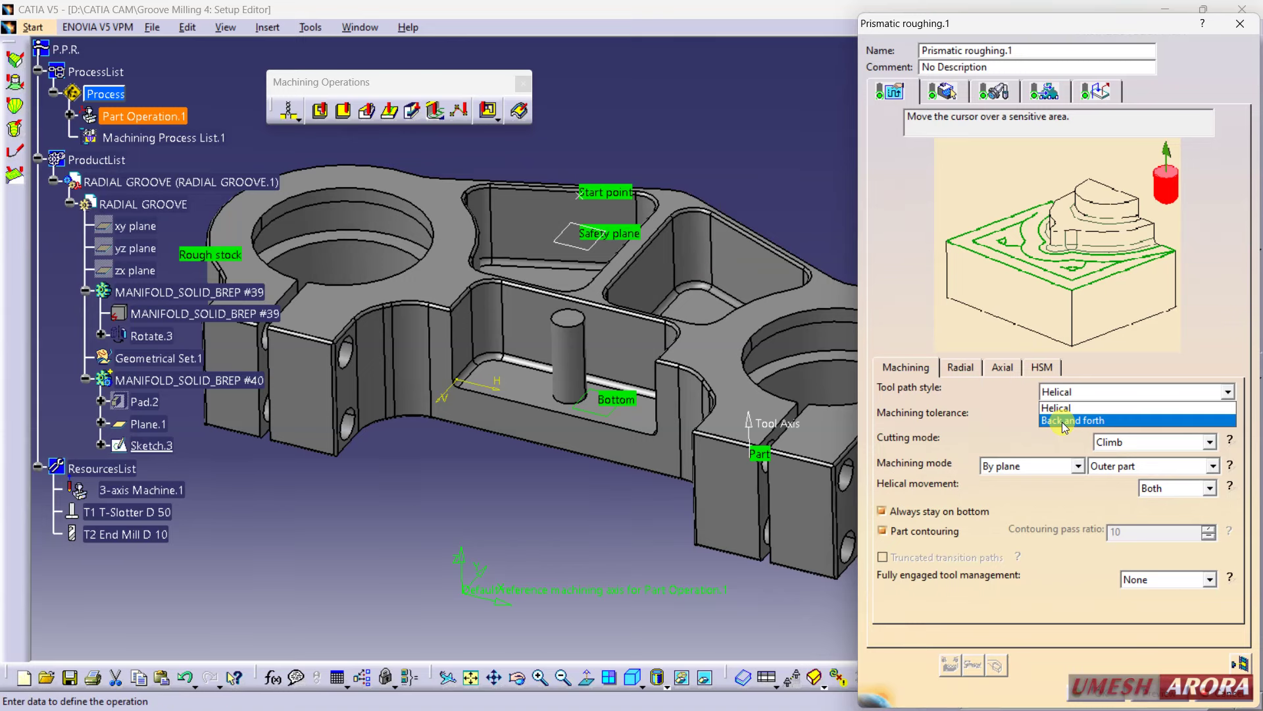
pyautogui.click(1065, 421)
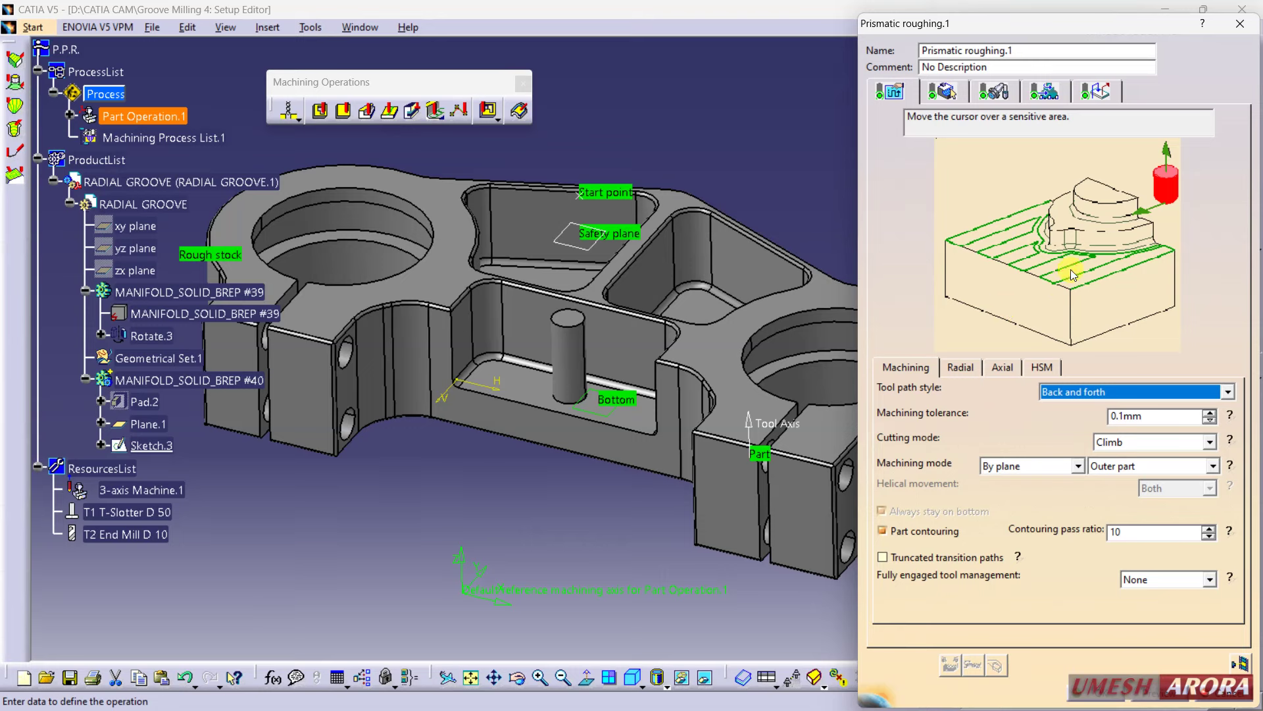
pyautogui.click(1053, 393)
pyautogui.click(1053, 406)
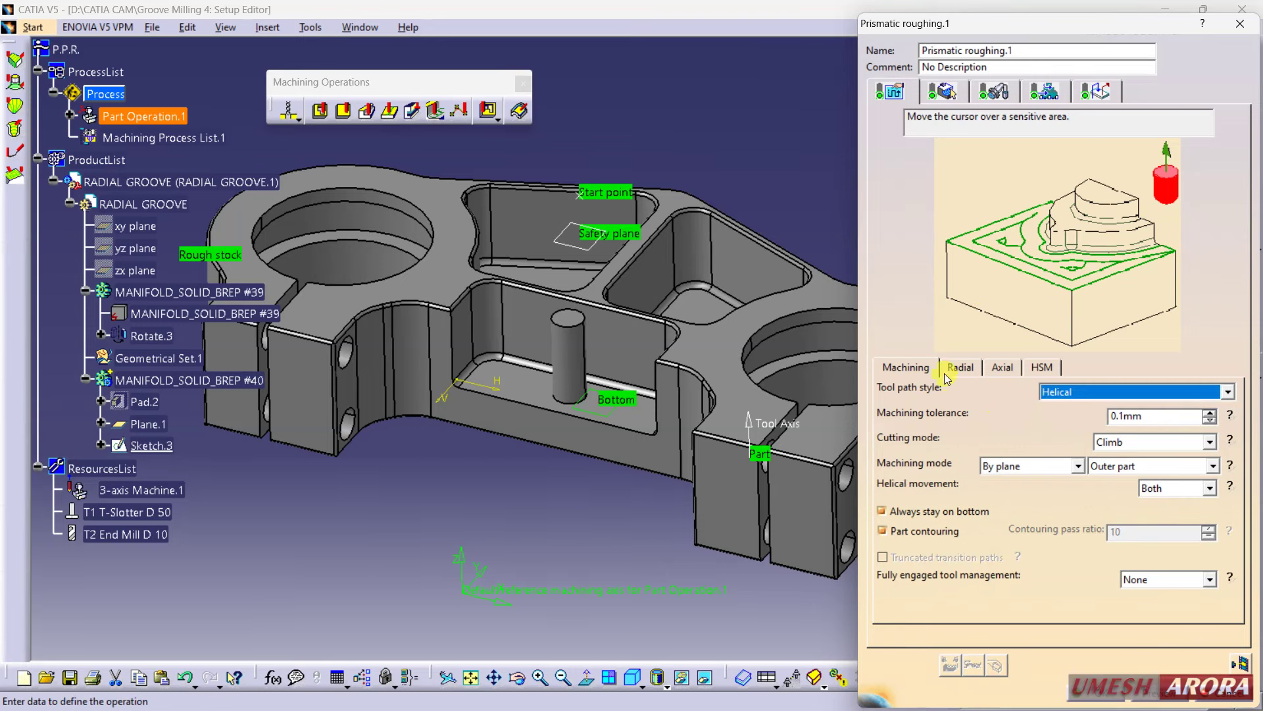
# Step: Review the stepover, maximum cut depth and automatic macro settings, keep the macro mode on Ramping, and accept the operation
pyautogui.click(949, 364)
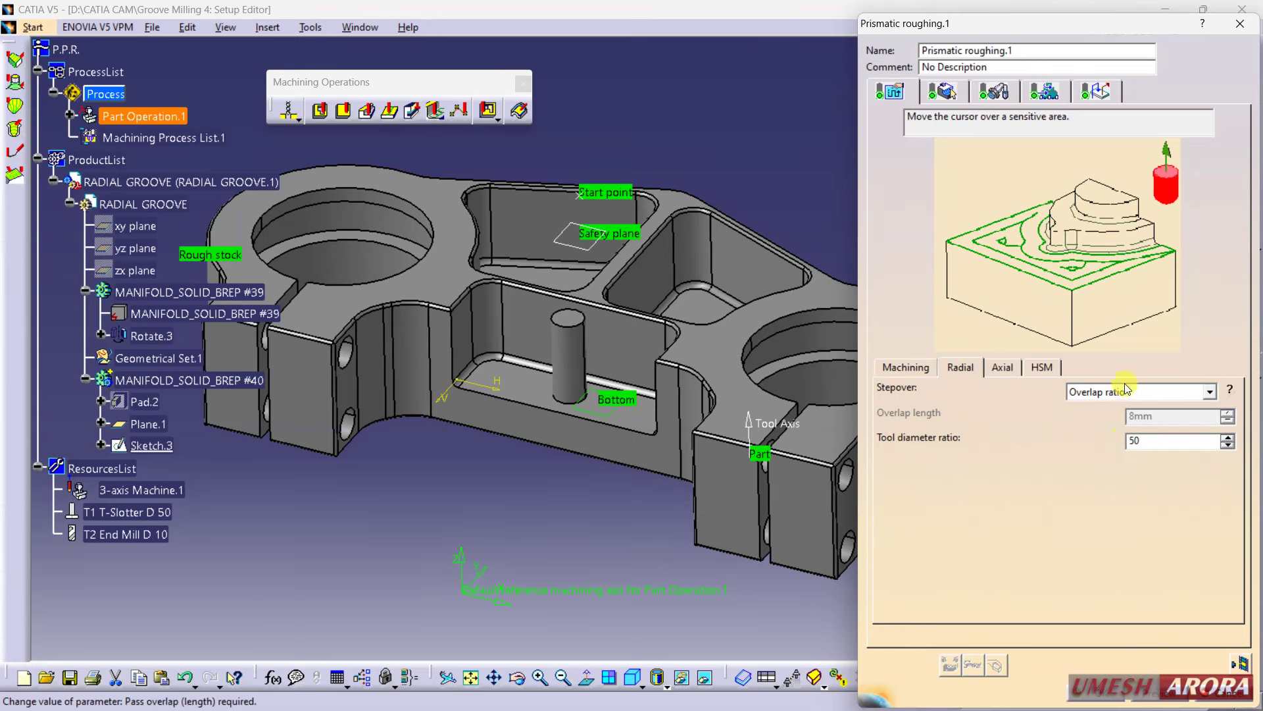
pyautogui.click(1007, 367)
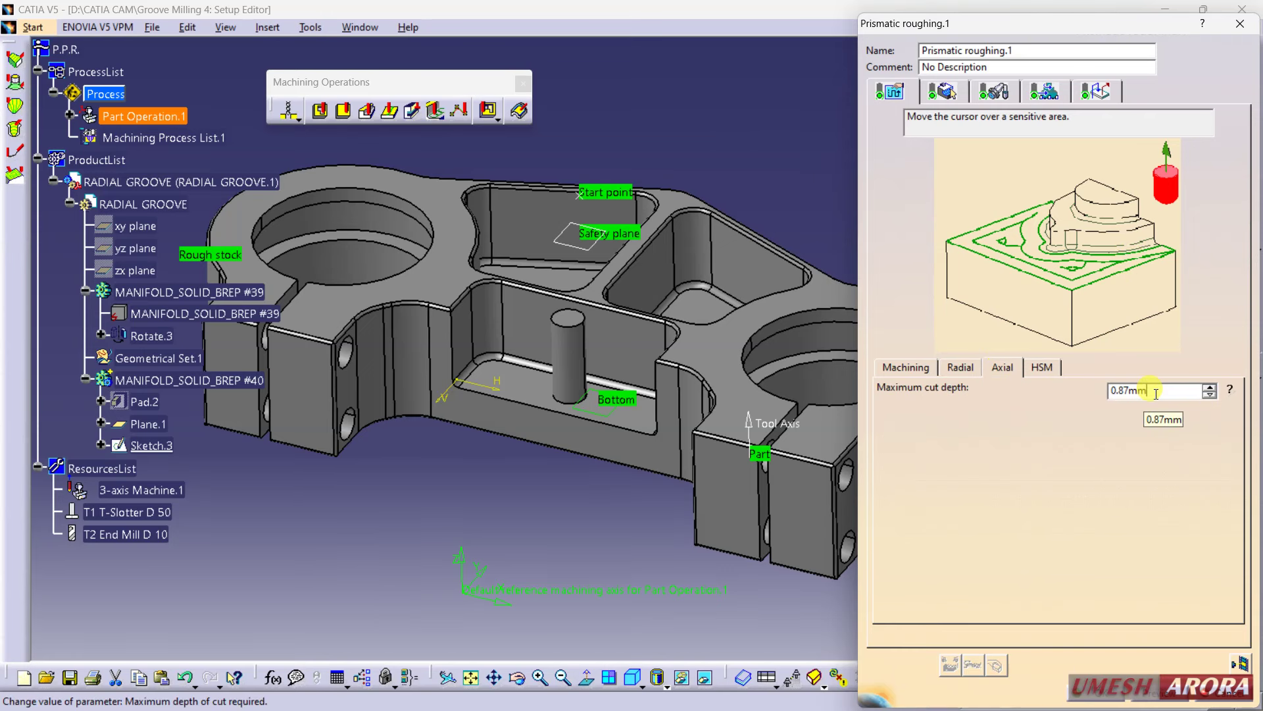
pyautogui.click(1100, 94)
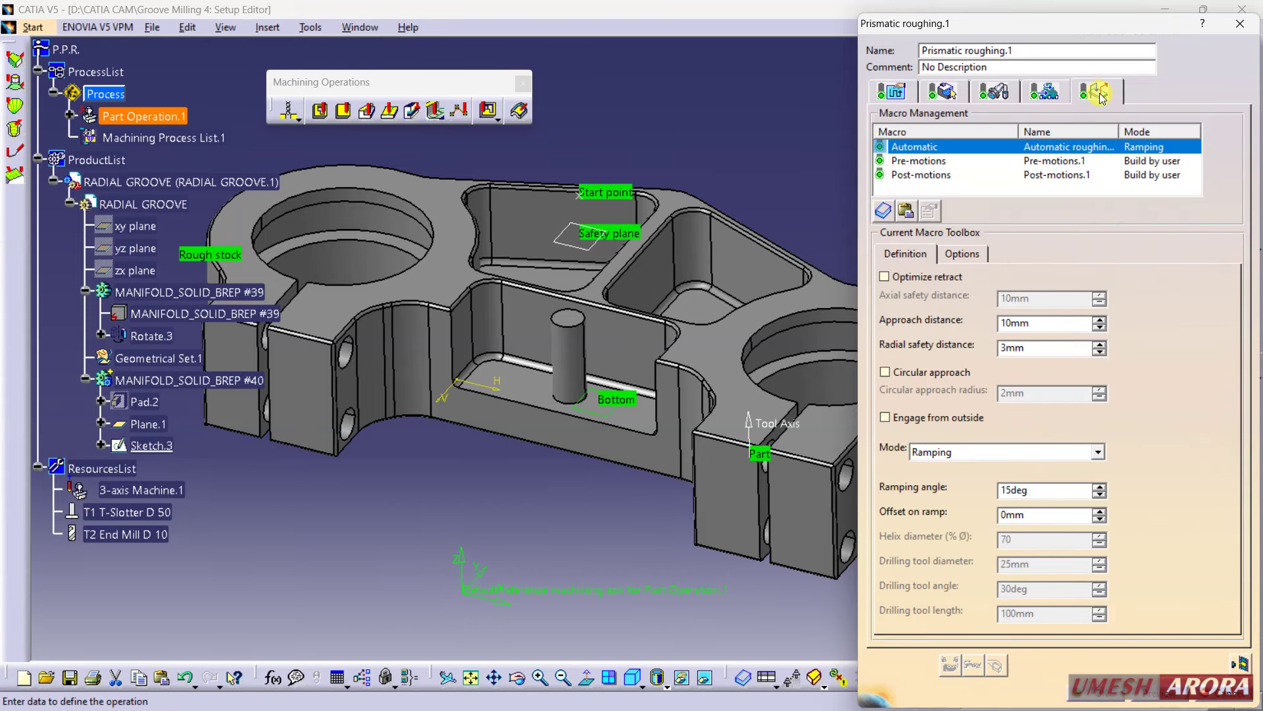
pyautogui.click(972, 451)
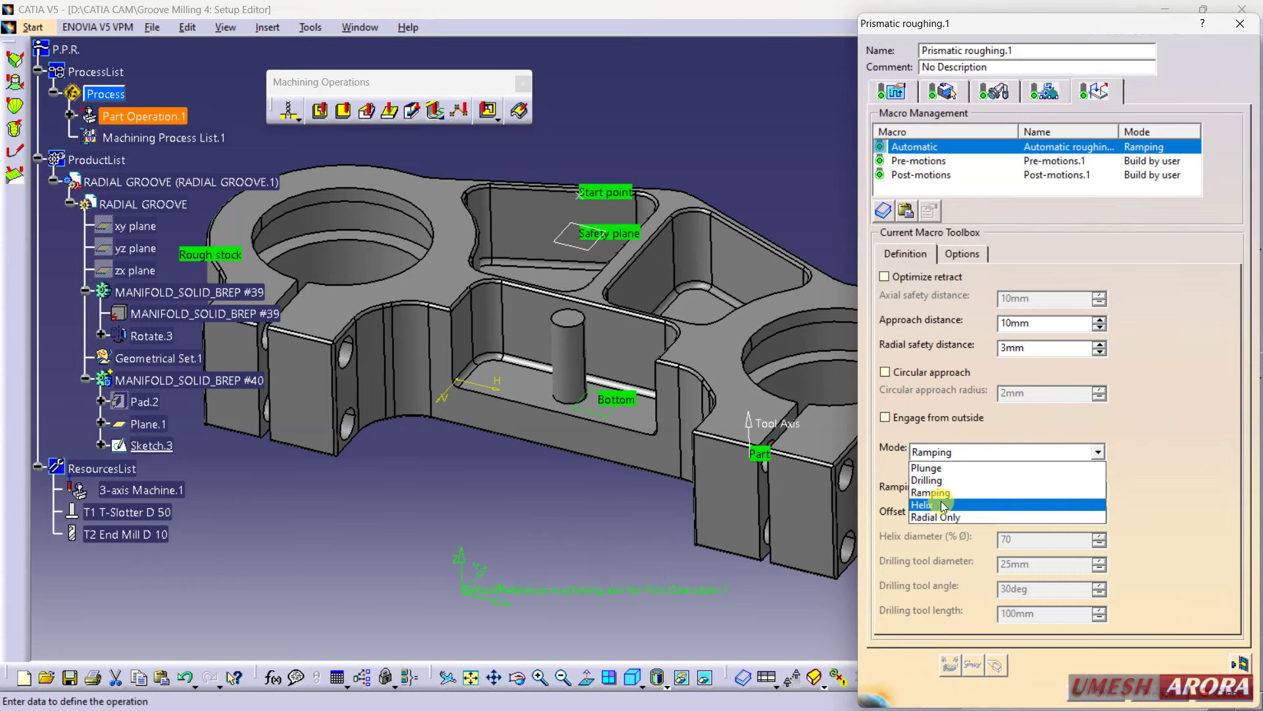
pyautogui.click(958, 452)
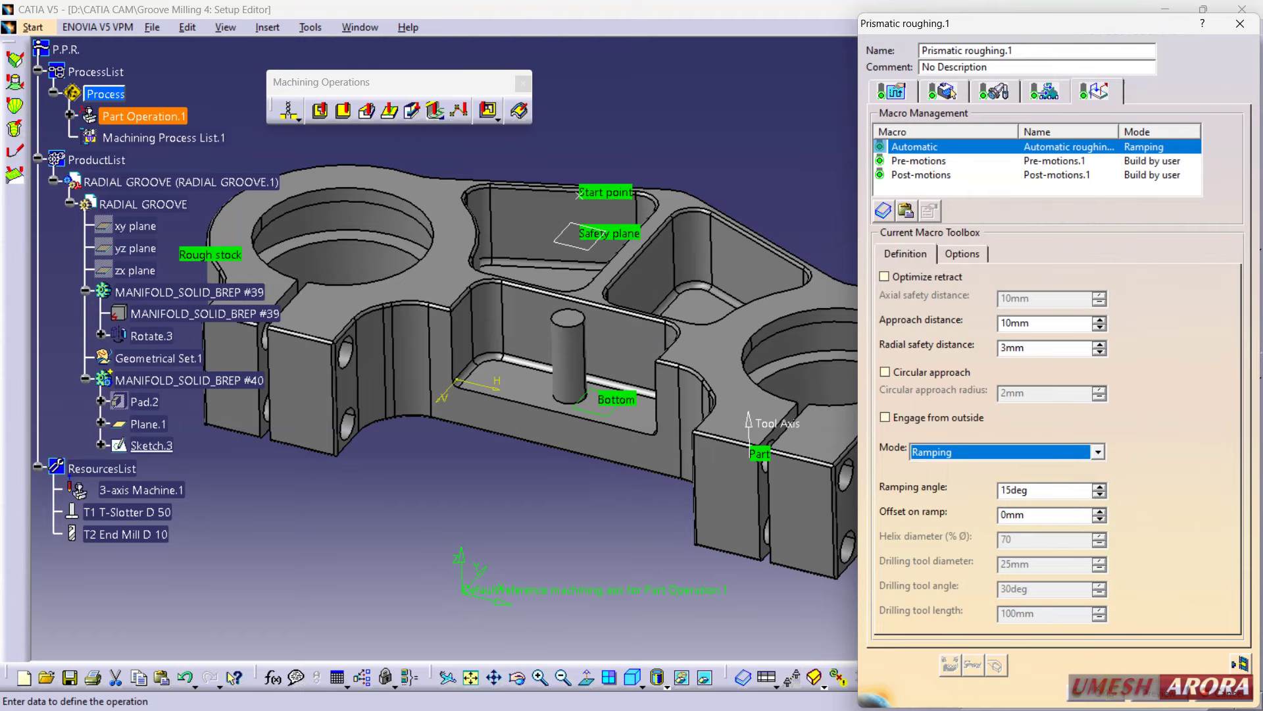
pyautogui.click(1108, 693)
# Step: Reopen the prismatic roughing operation from the end mill's tool change and limit its by-plane machining to Pockets only
pyautogui.moveTo(636, 464); pyautogui.dragTo(681, 480, button='middle')
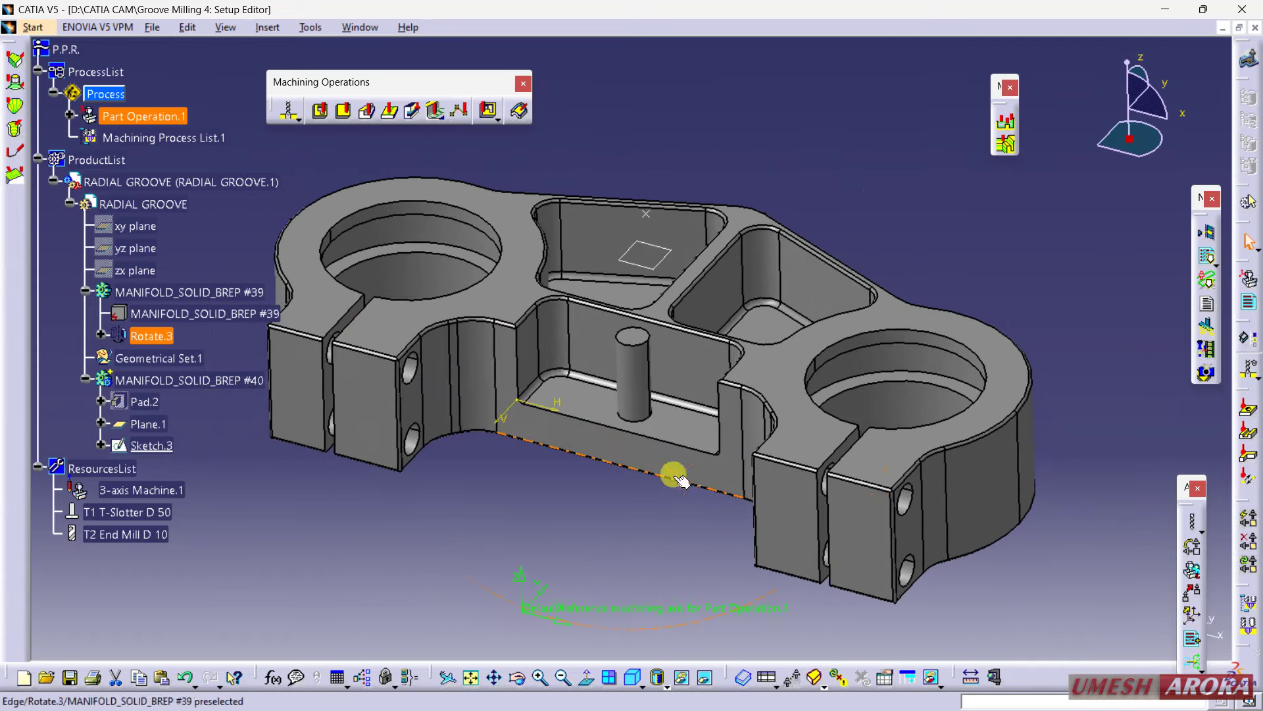
pyautogui.click(69, 115)
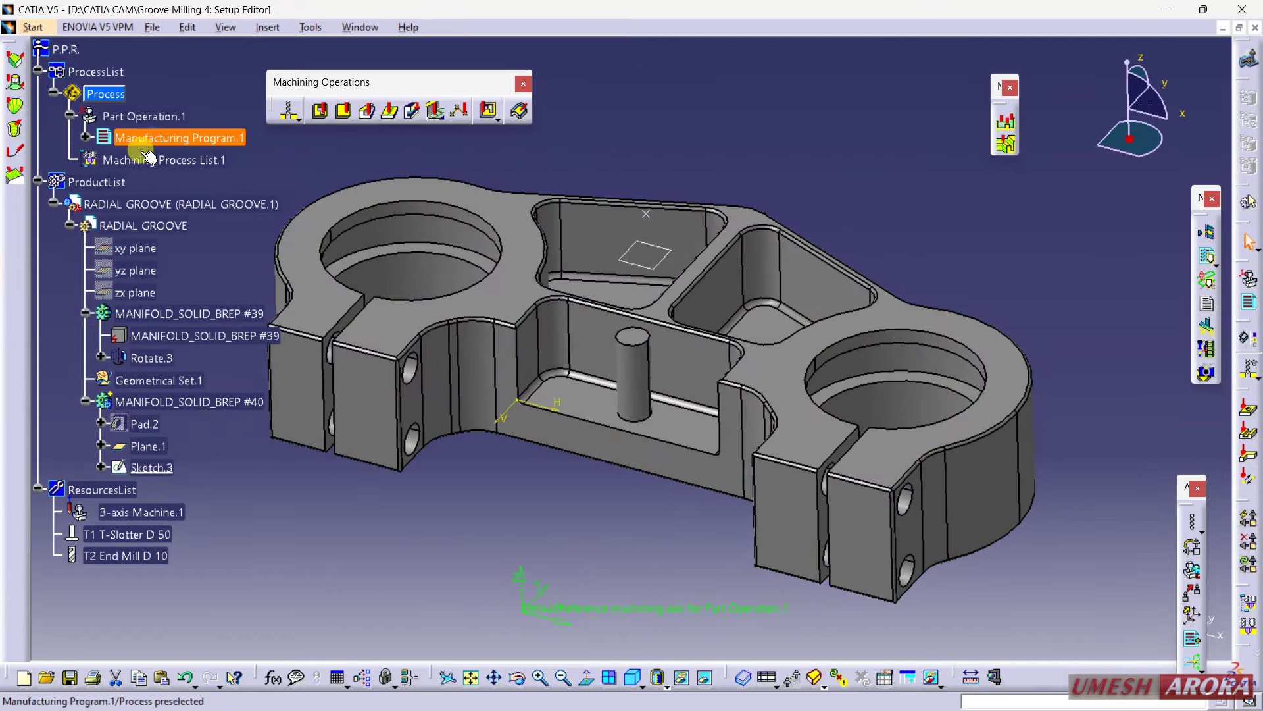
pyautogui.click(85, 137)
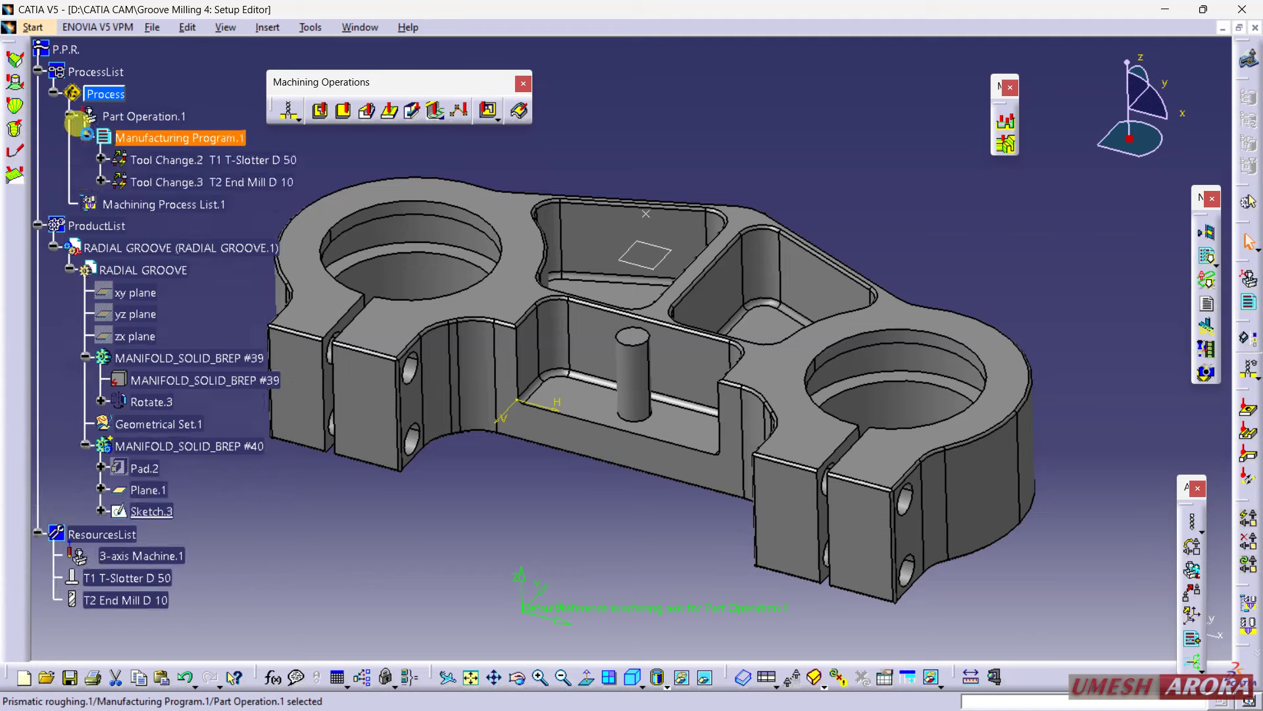
pyautogui.click(101, 182)
pyautogui.doubleClick(211, 204)
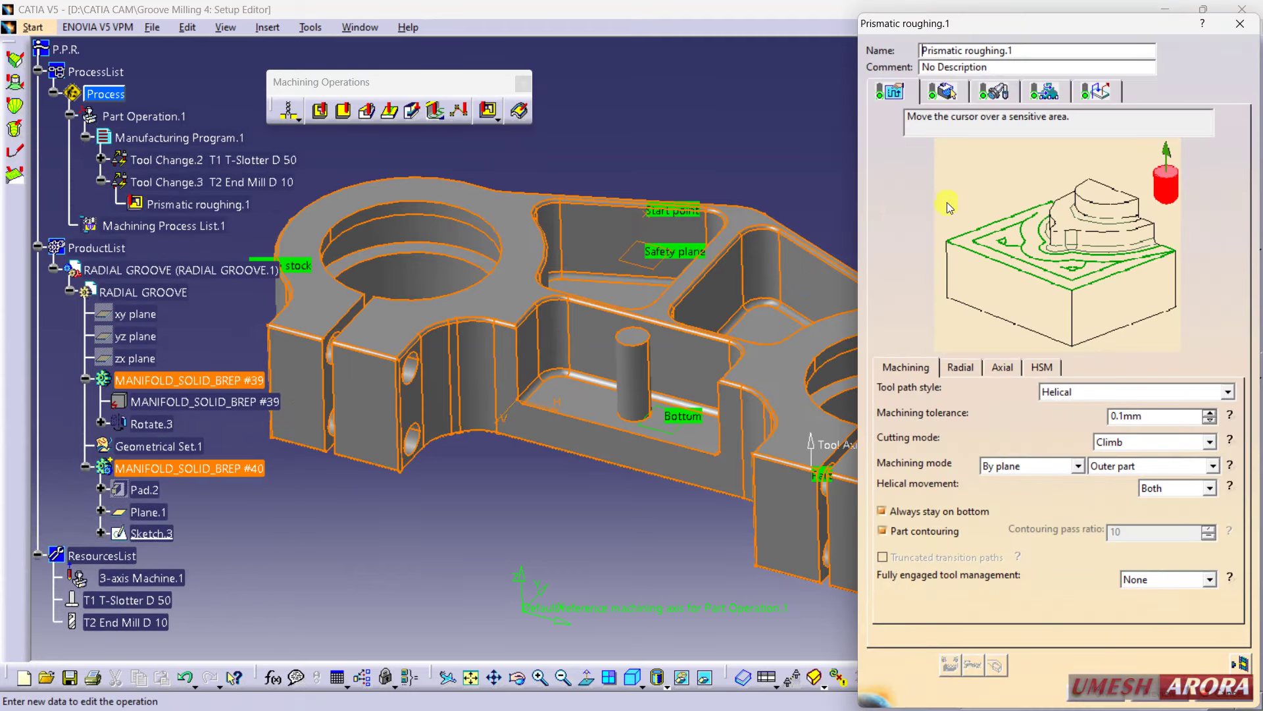
pyautogui.click(1148, 468)
pyautogui.click(1120, 493)
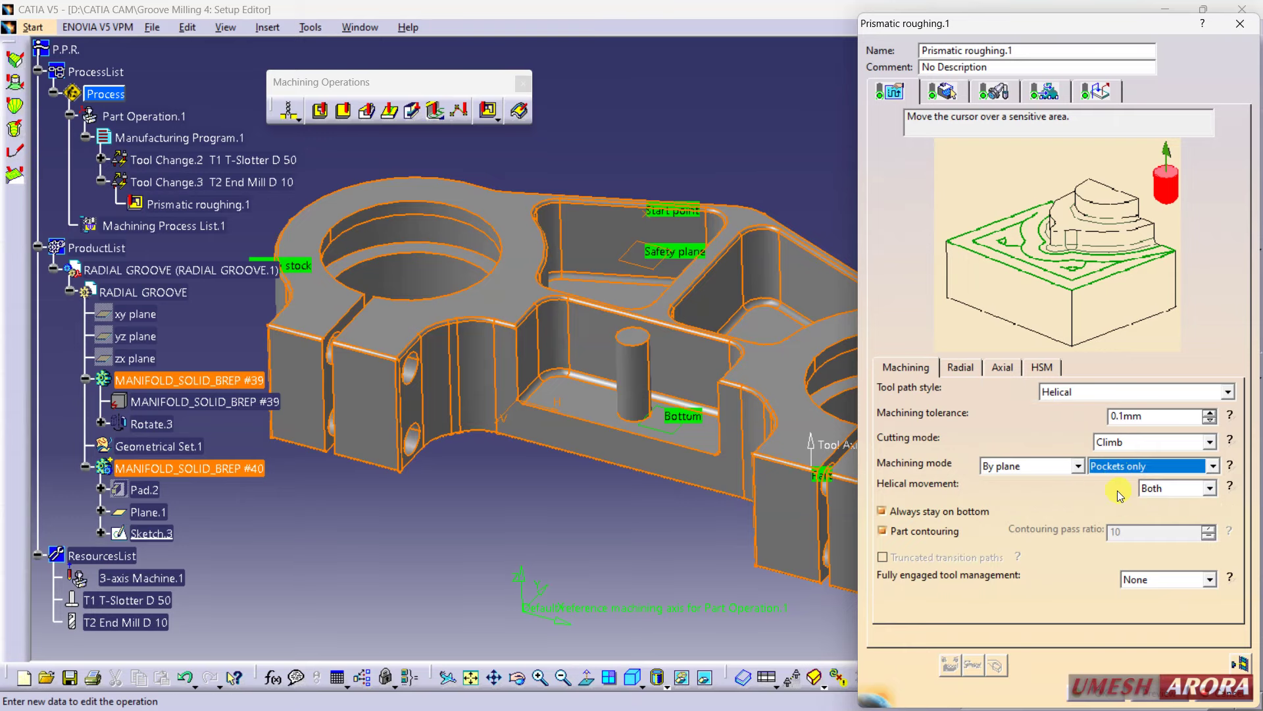
# Step: Compute the pockets-only tool path with the Ramping macro, examine the tool's entry moves inside the pocket up close, and close the replay
pyautogui.click(1093, 99)
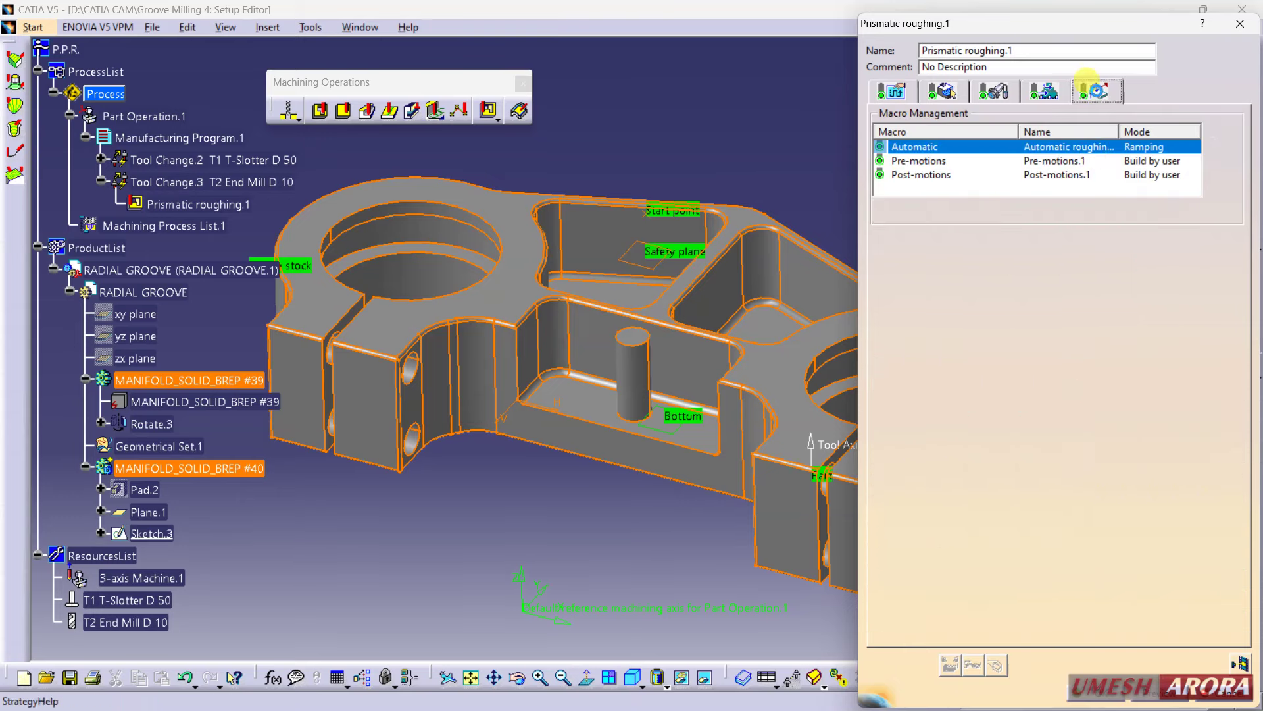
pyautogui.click(1242, 665)
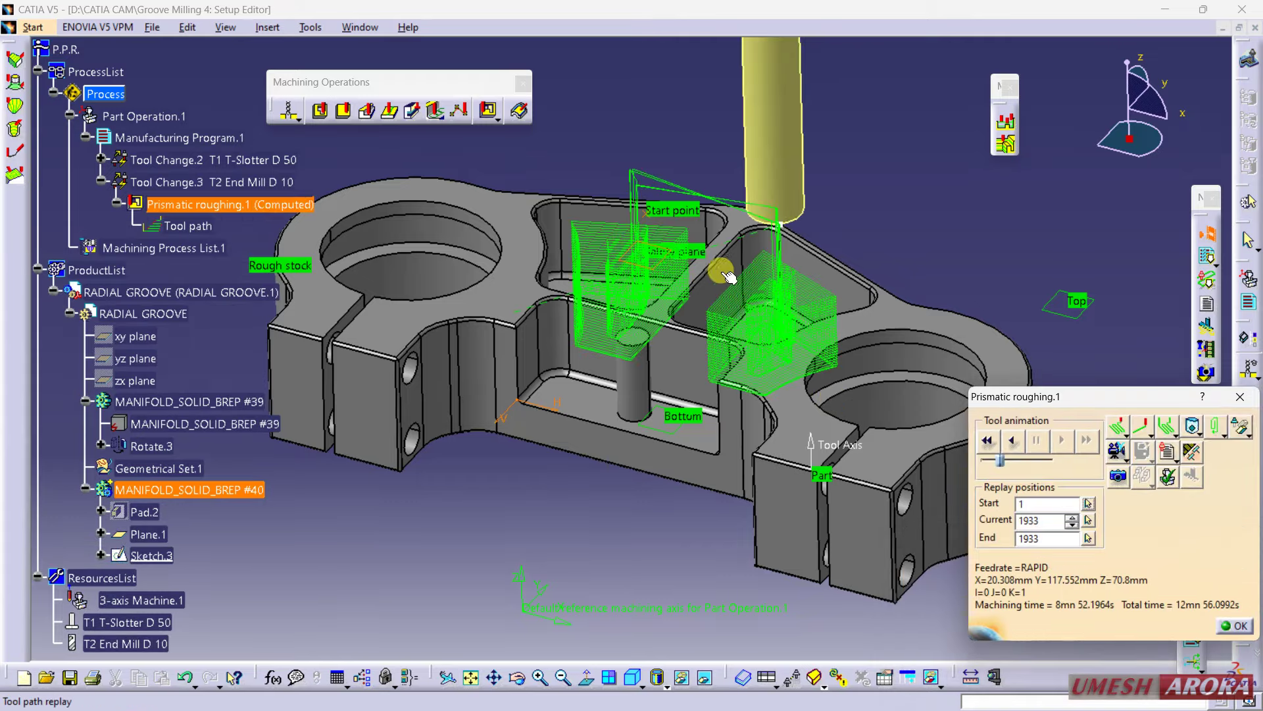
pyautogui.moveTo(838, 400); pyautogui.dragTo(579, 296, button='middle')
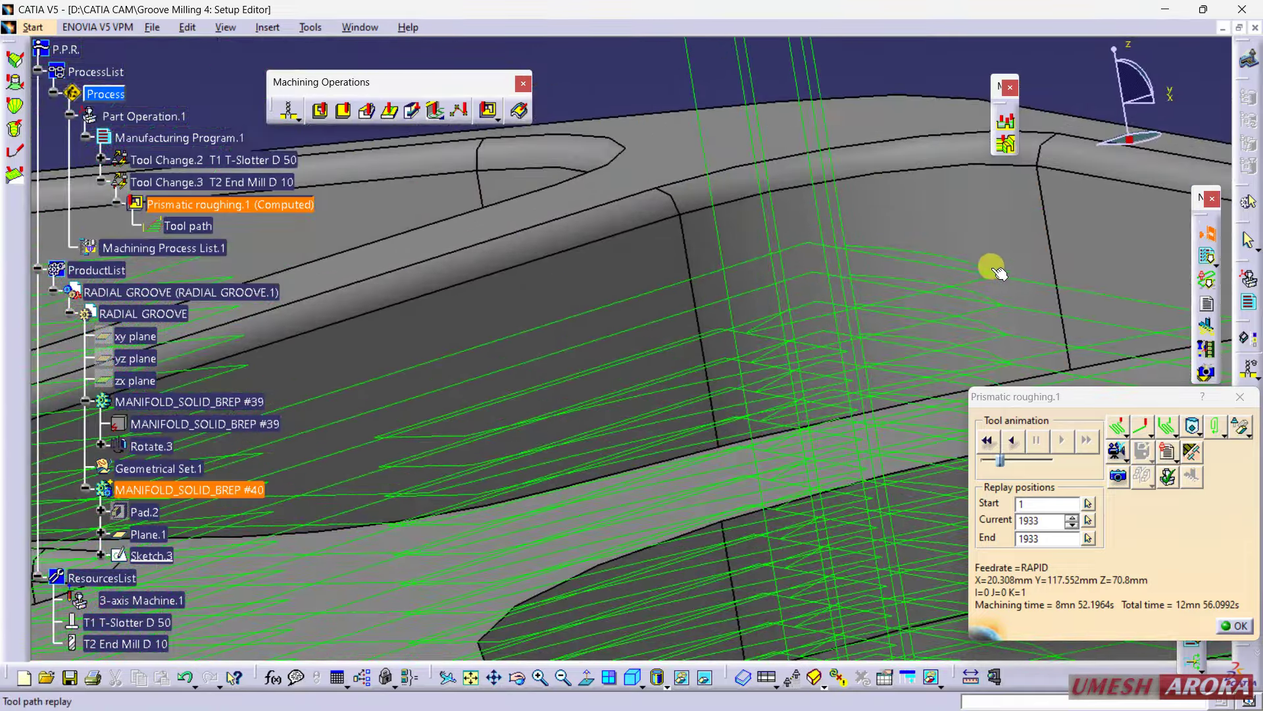
pyautogui.click(1239, 627)
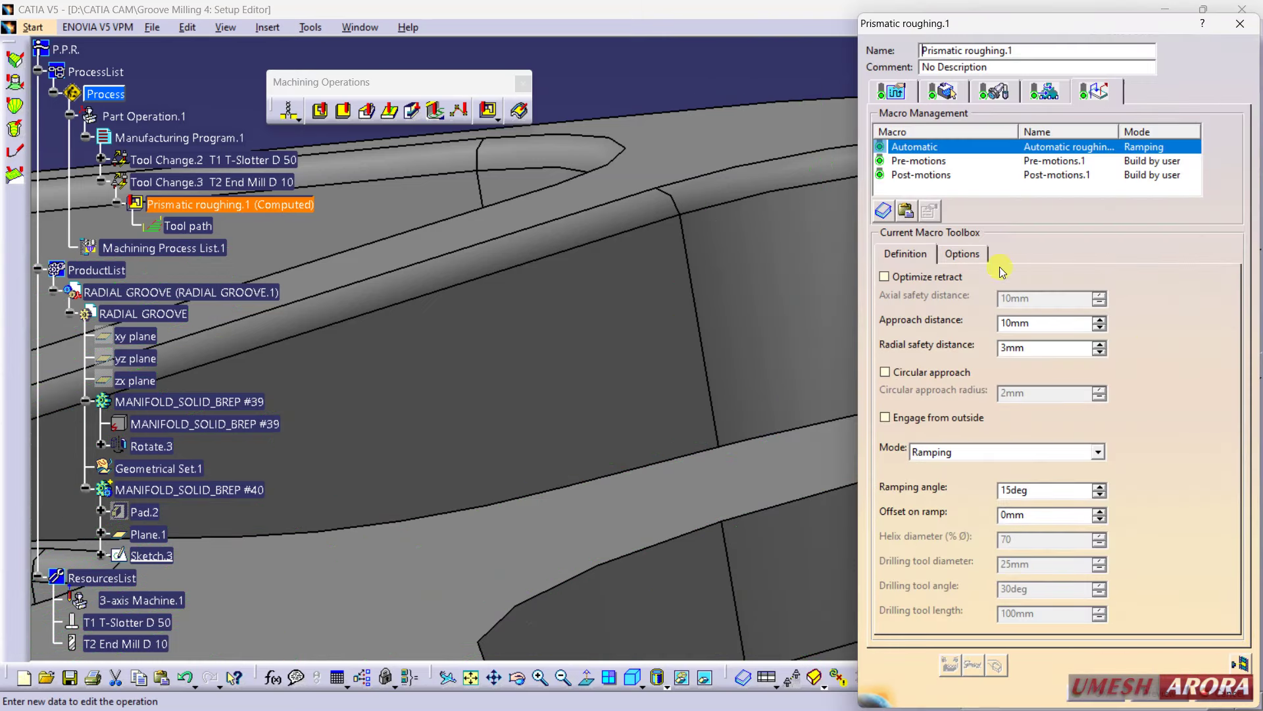
# Step: Try the Plunge mode for the automatic roughing macro, compute its tool path replay, and close the replay
pyautogui.click(980, 452)
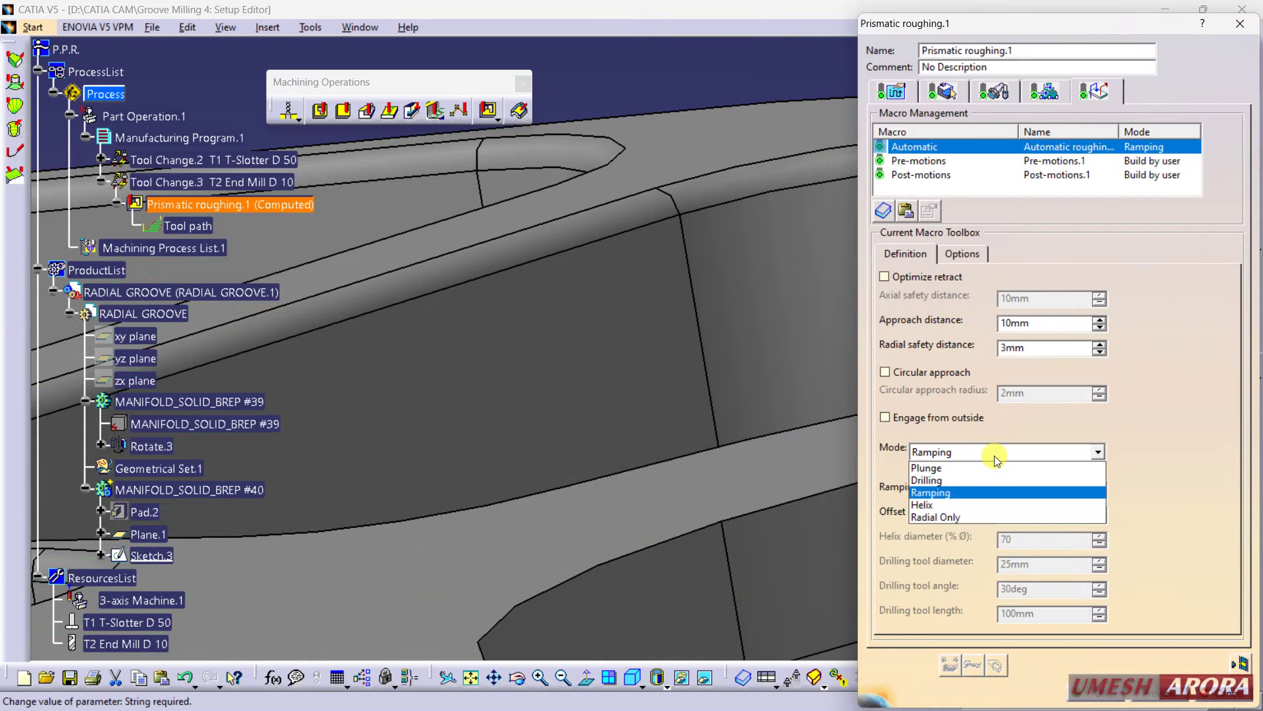
pyautogui.click(933, 468)
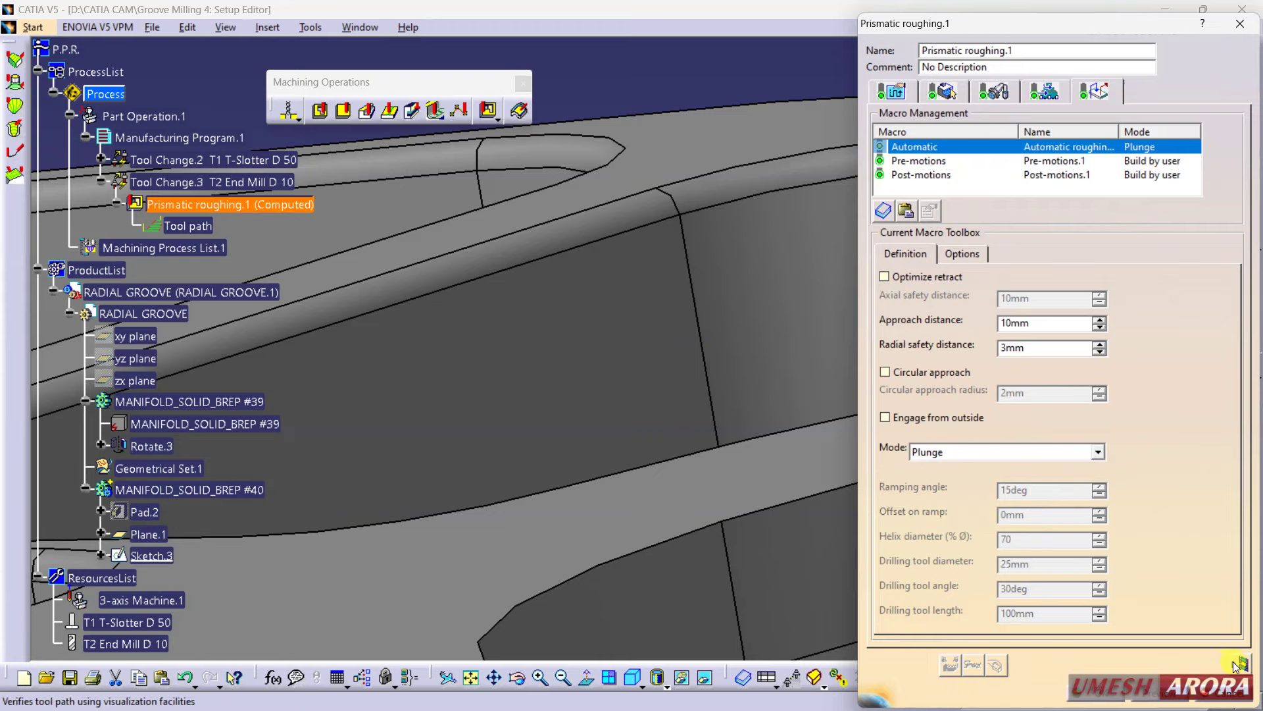
pyautogui.click(1224, 686)
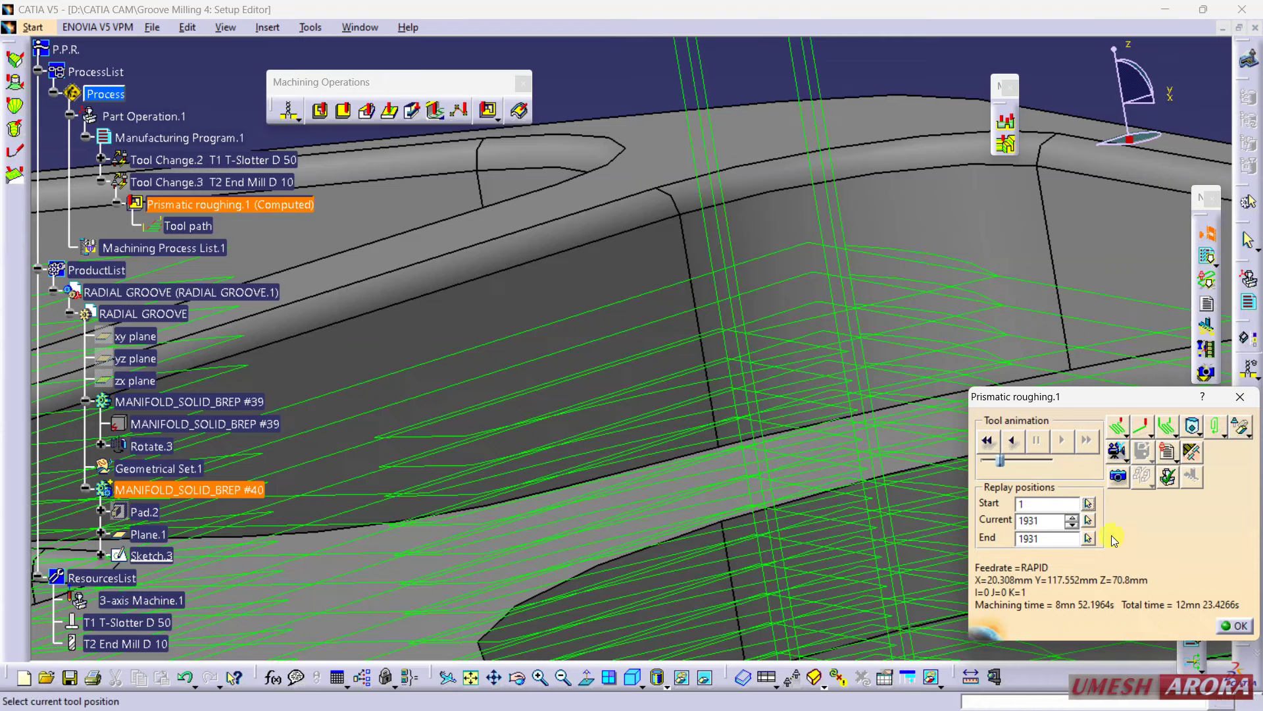
pyautogui.click(1236, 625)
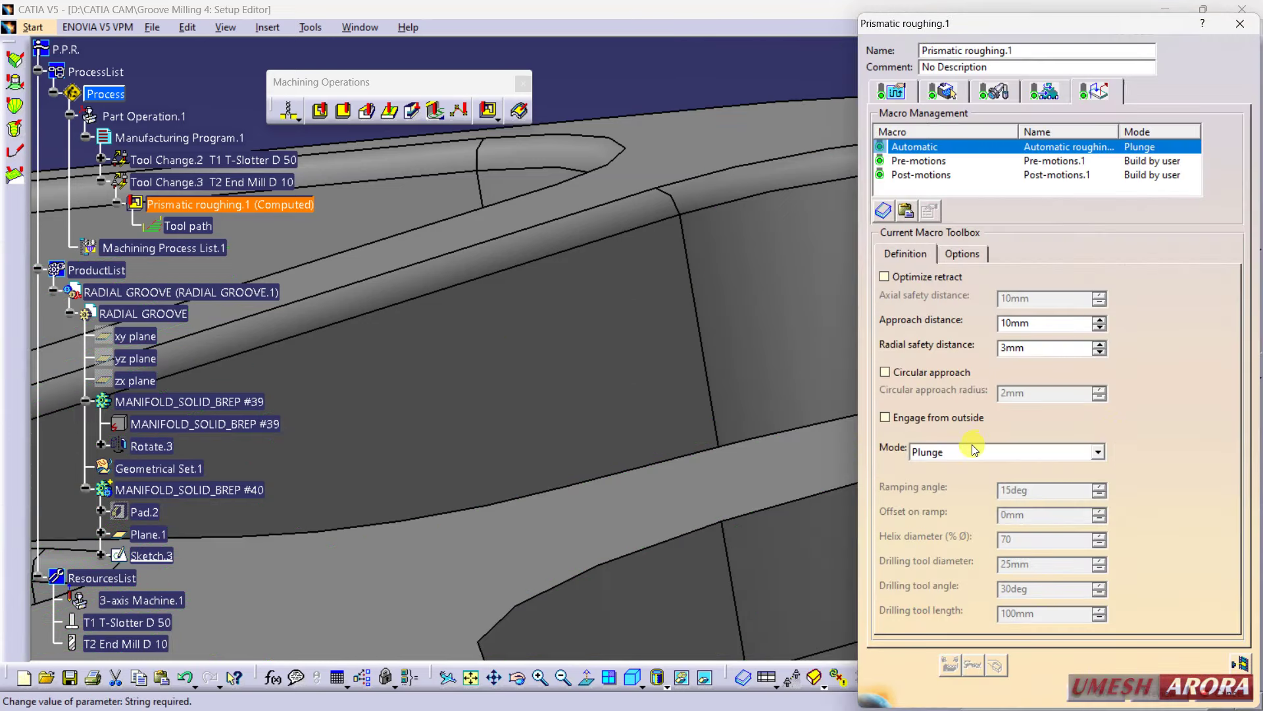
# Step: Set the automatic roughing macro's mode to Helix, compute the tool path replay, and close it
pyautogui.click(968, 452)
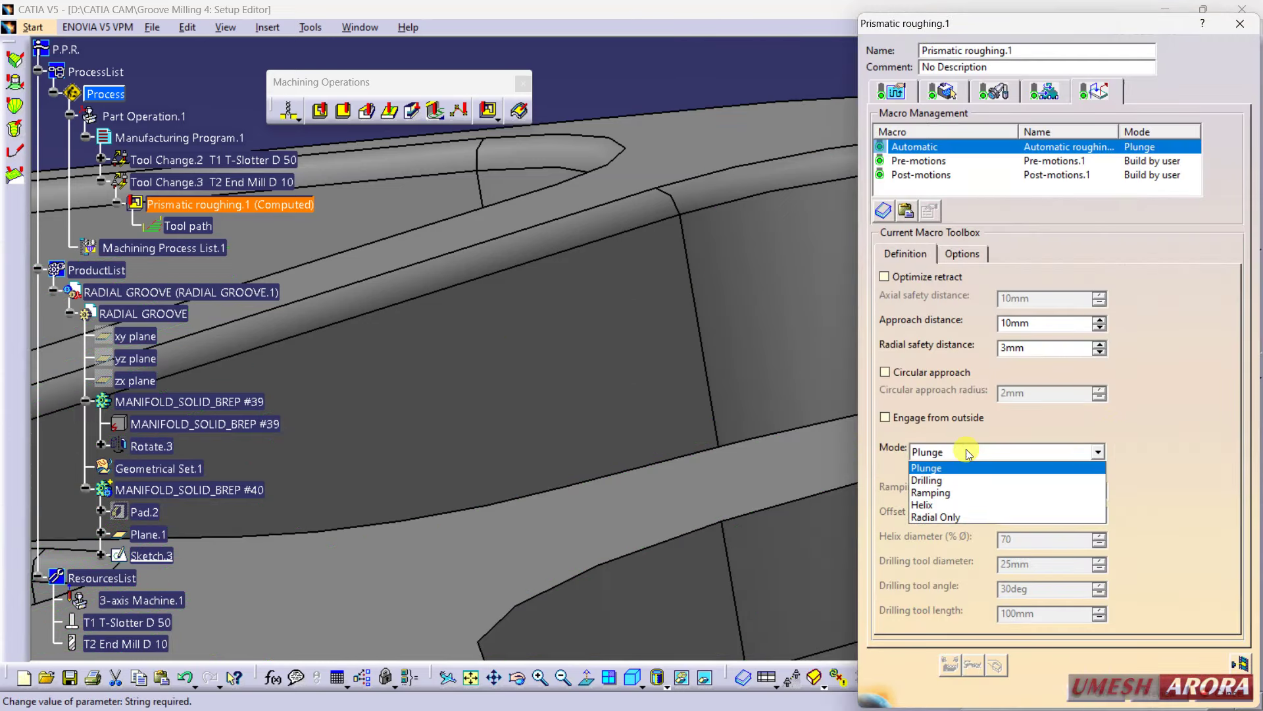
pyautogui.click(939, 504)
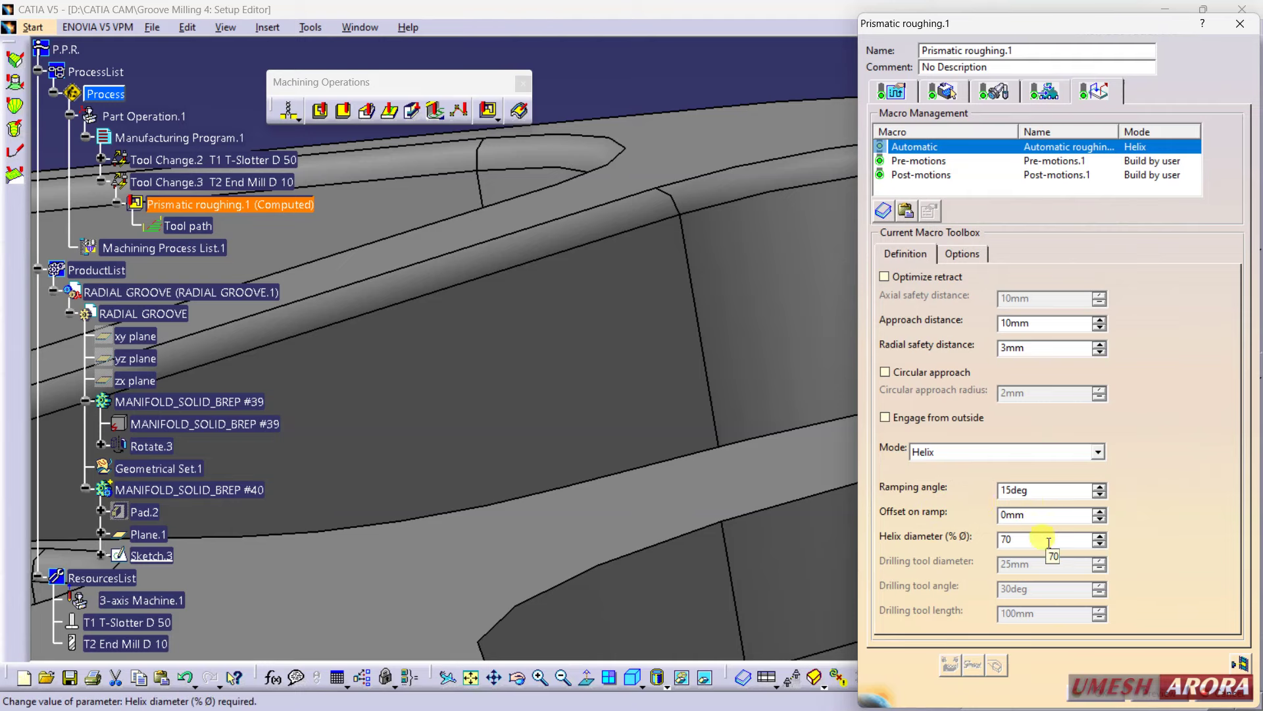
pyautogui.click(1240, 663)
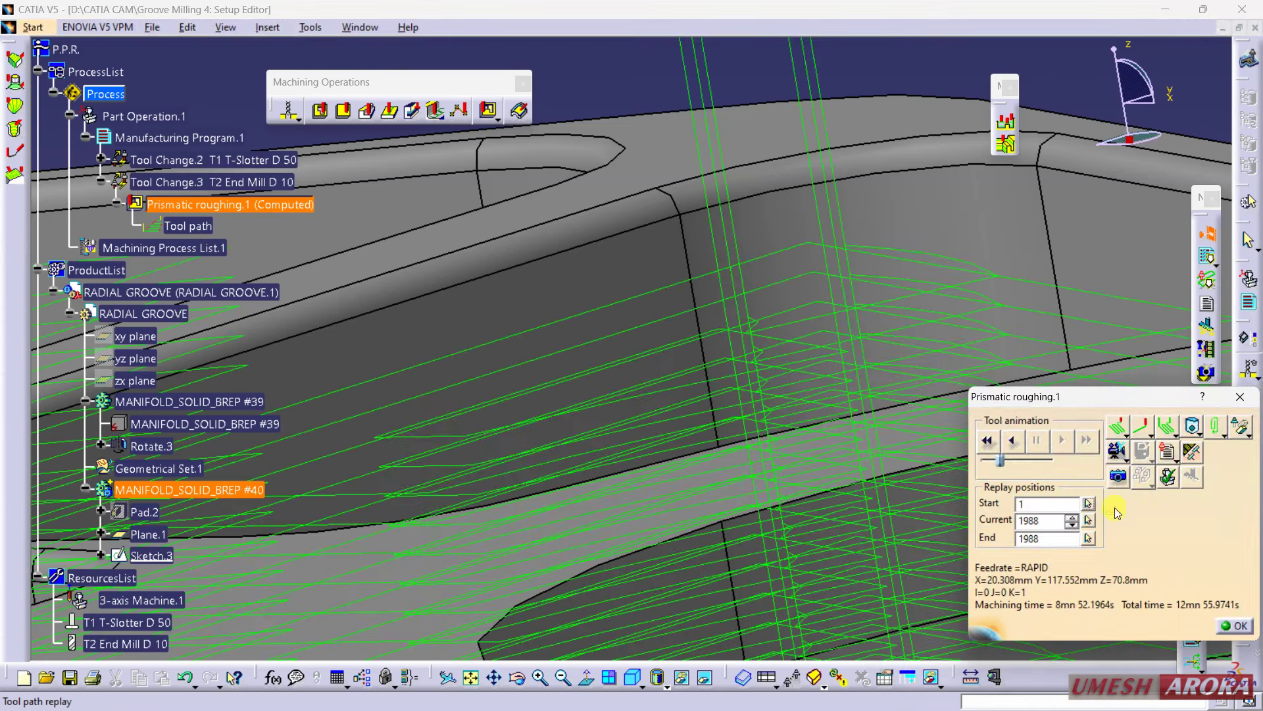
pyautogui.click(1238, 626)
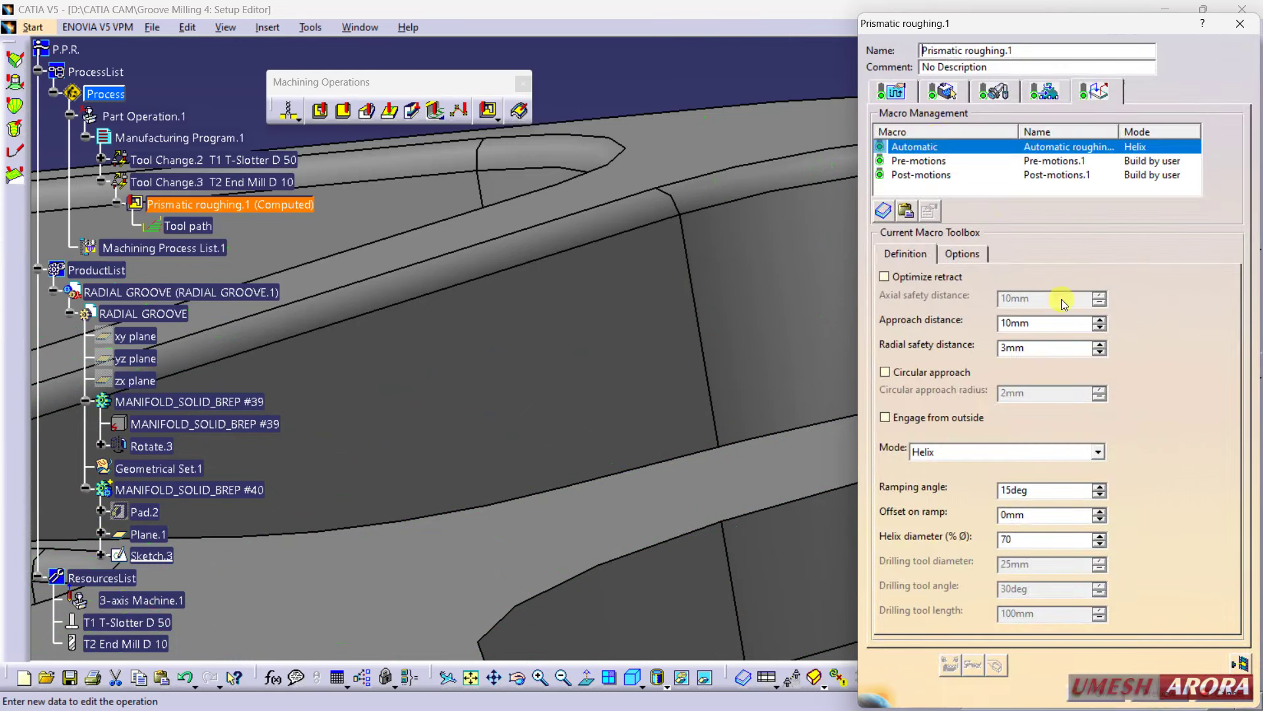
# Step: Set the operation's maximum cut depth to 5 mm, then compute and inspect the Helix entry moves inside the pocket and close the replay
pyautogui.click(886, 90)
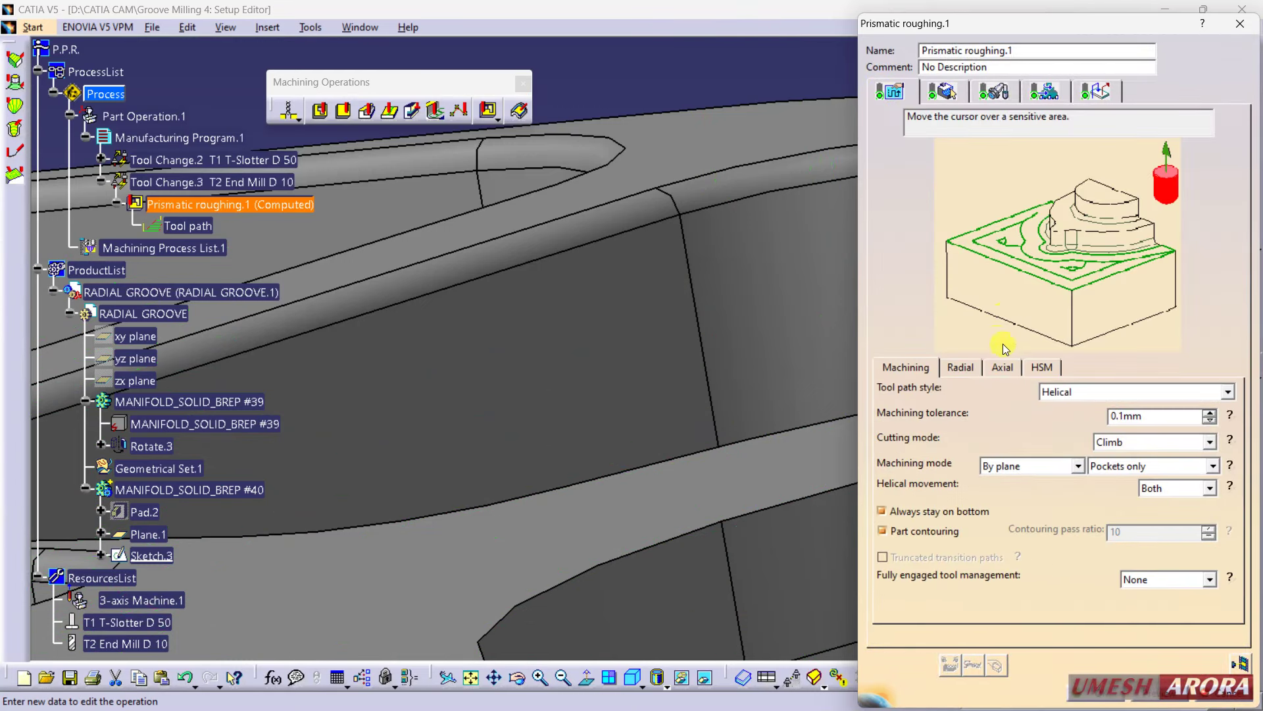
pyautogui.click(1002, 366)
pyautogui.click(1152, 389)
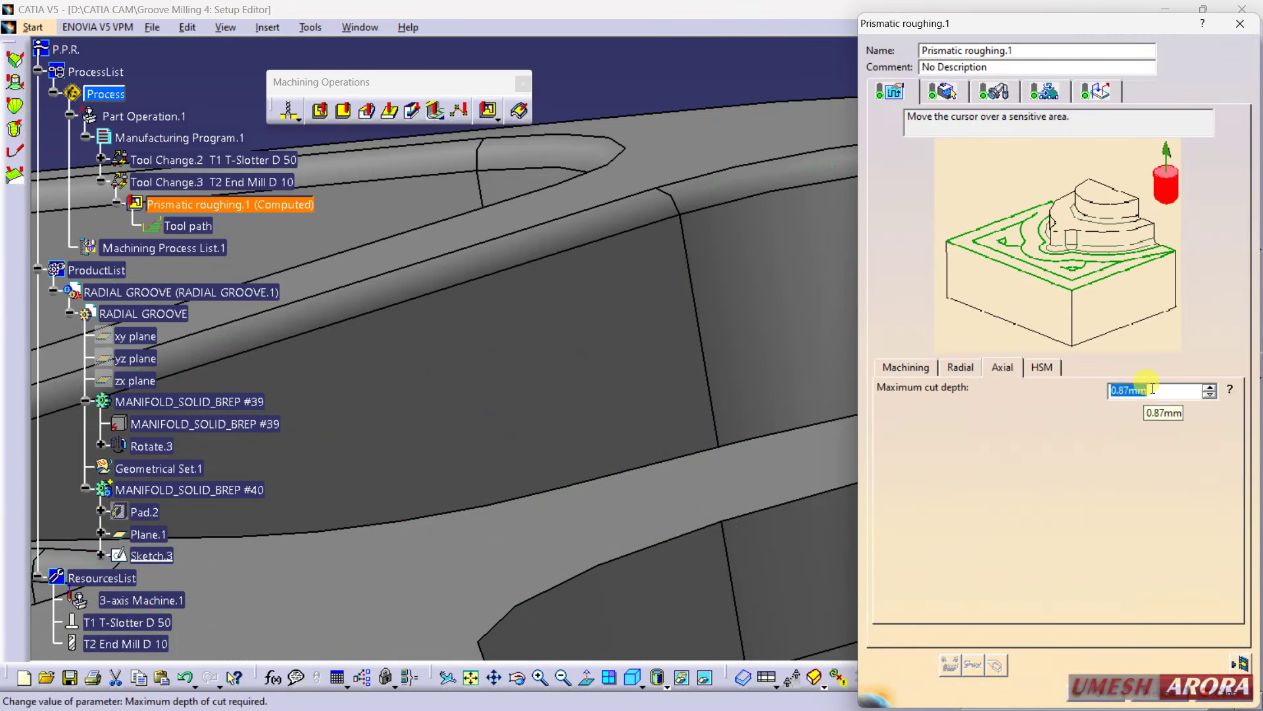
pyautogui.write('5')
pyautogui.click(1241, 664)
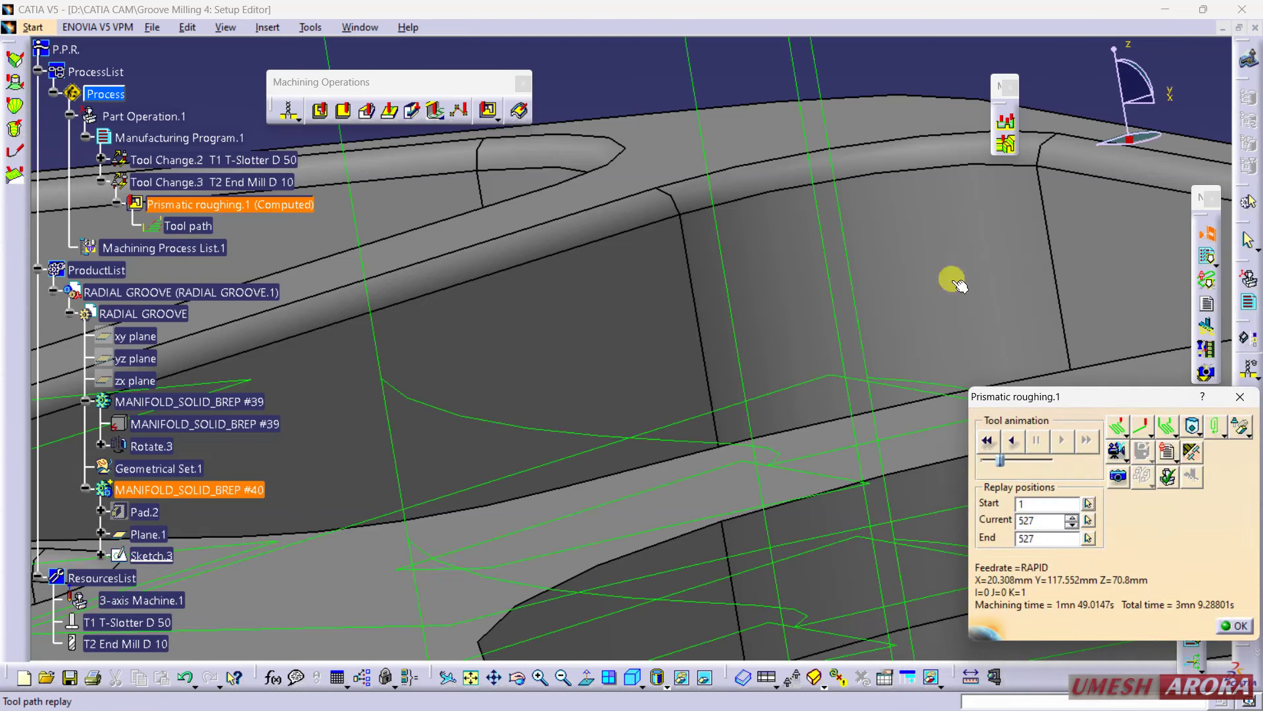
pyautogui.moveTo(643, 178); pyautogui.dragTo(665, 281, button='middle')
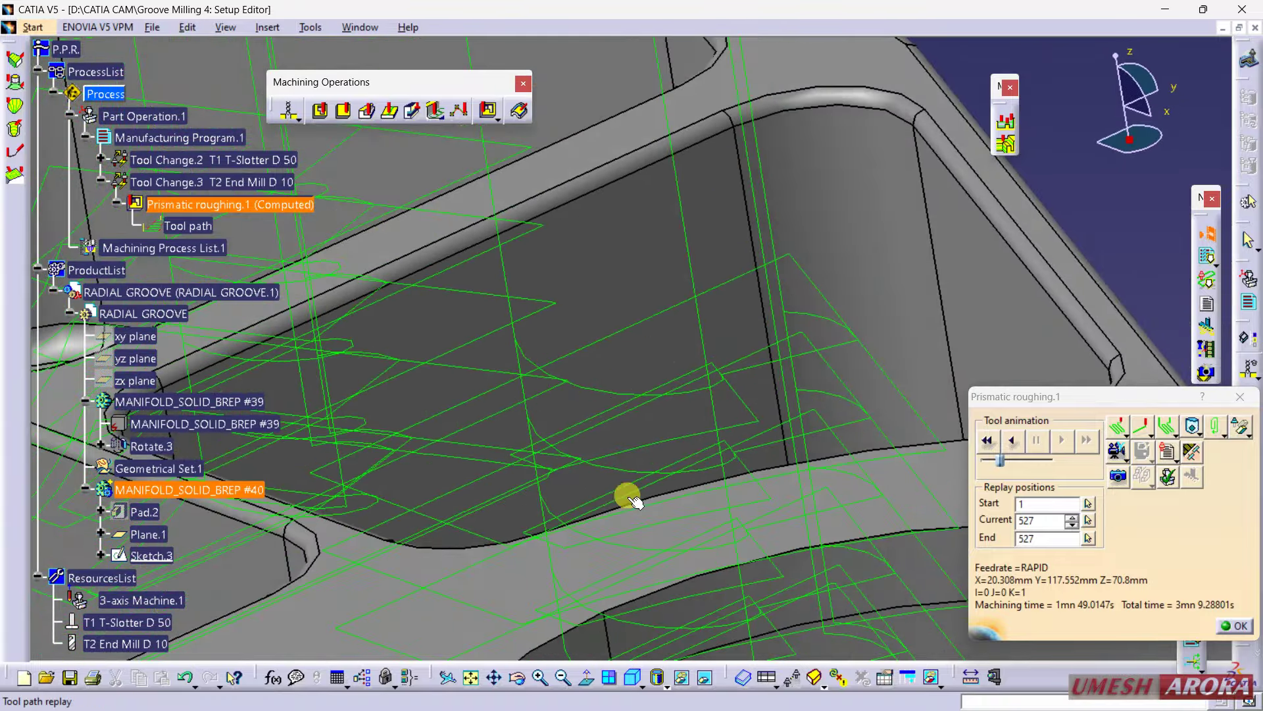
pyautogui.moveTo(625, 493); pyautogui.dragTo(650, 562, button='middle')
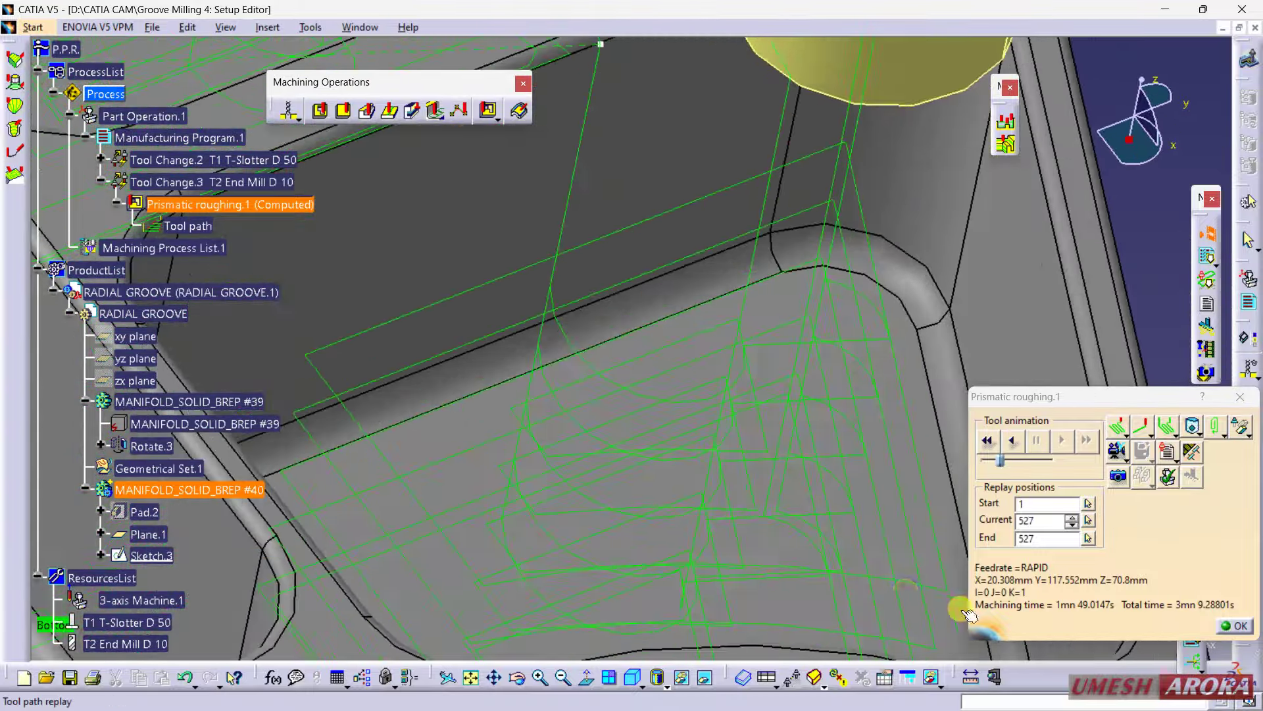
pyautogui.click(1234, 629)
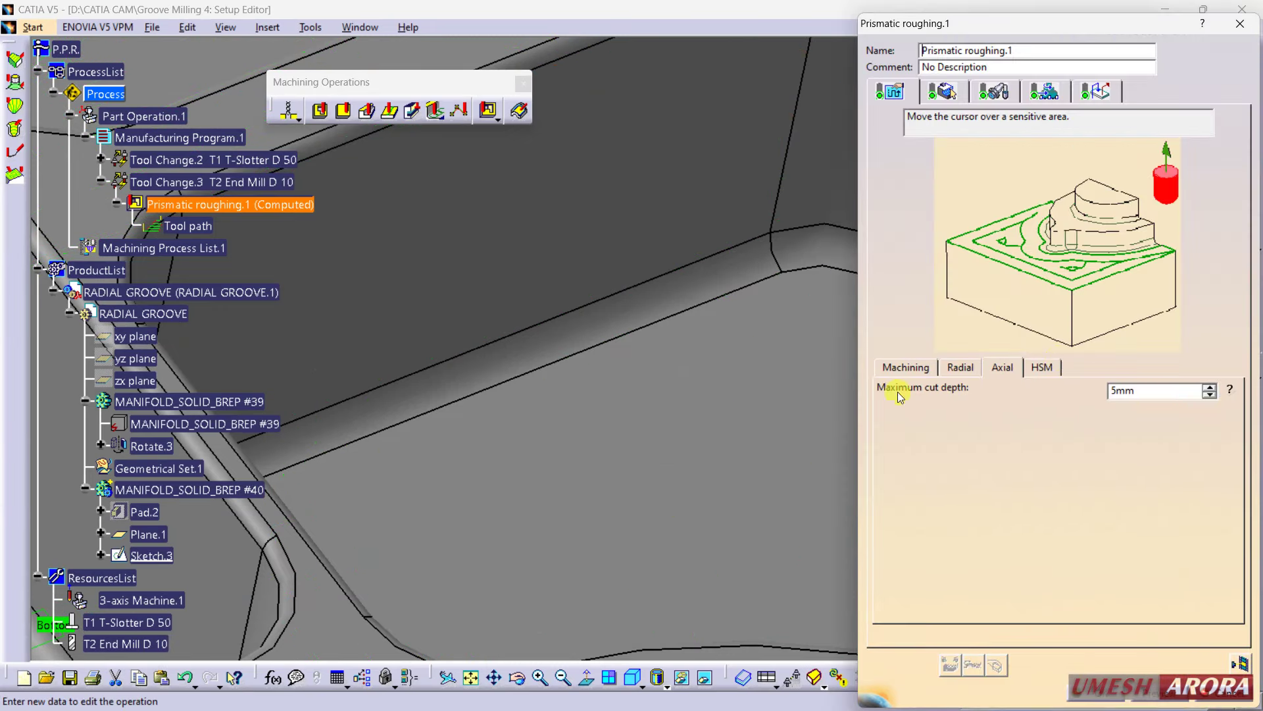
# Step: Reduce the automatic macro's helix diameter to 50 percent, replay and inspect the recomputed tool path around the pockets, and accept the operation
pyautogui.click(1094, 91)
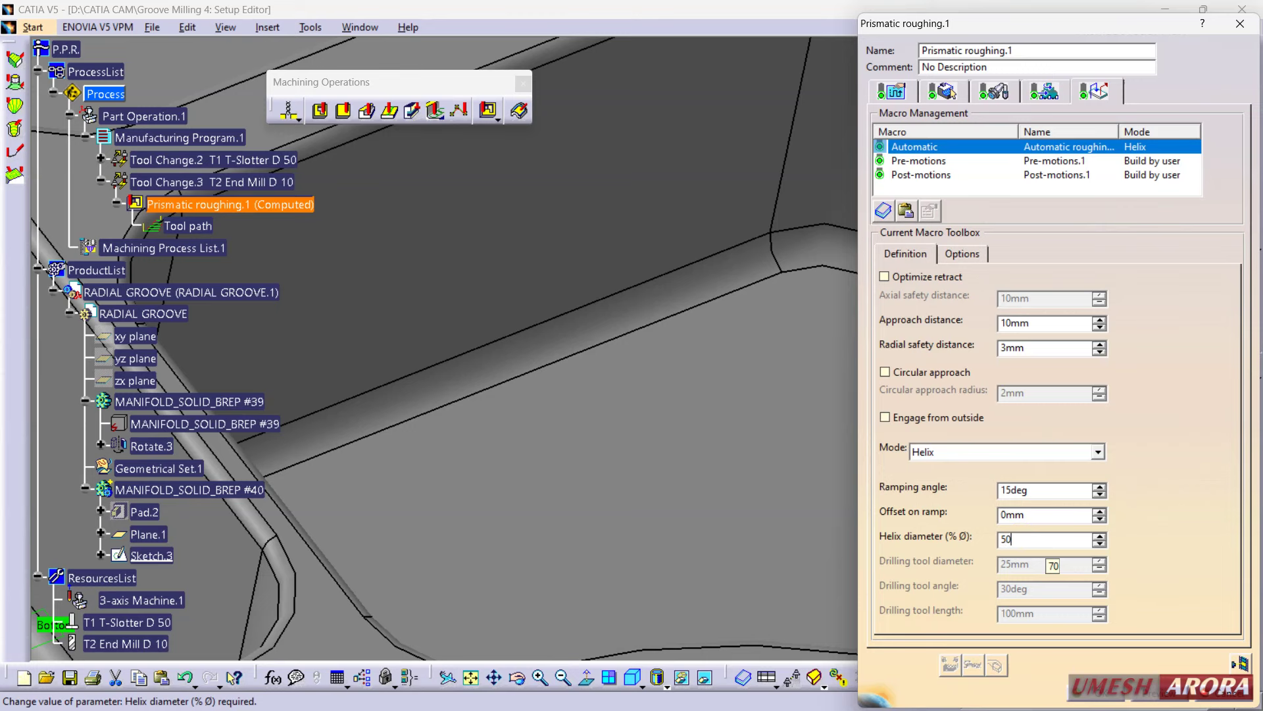
pyautogui.click(1128, 574)
pyautogui.click(1240, 663)
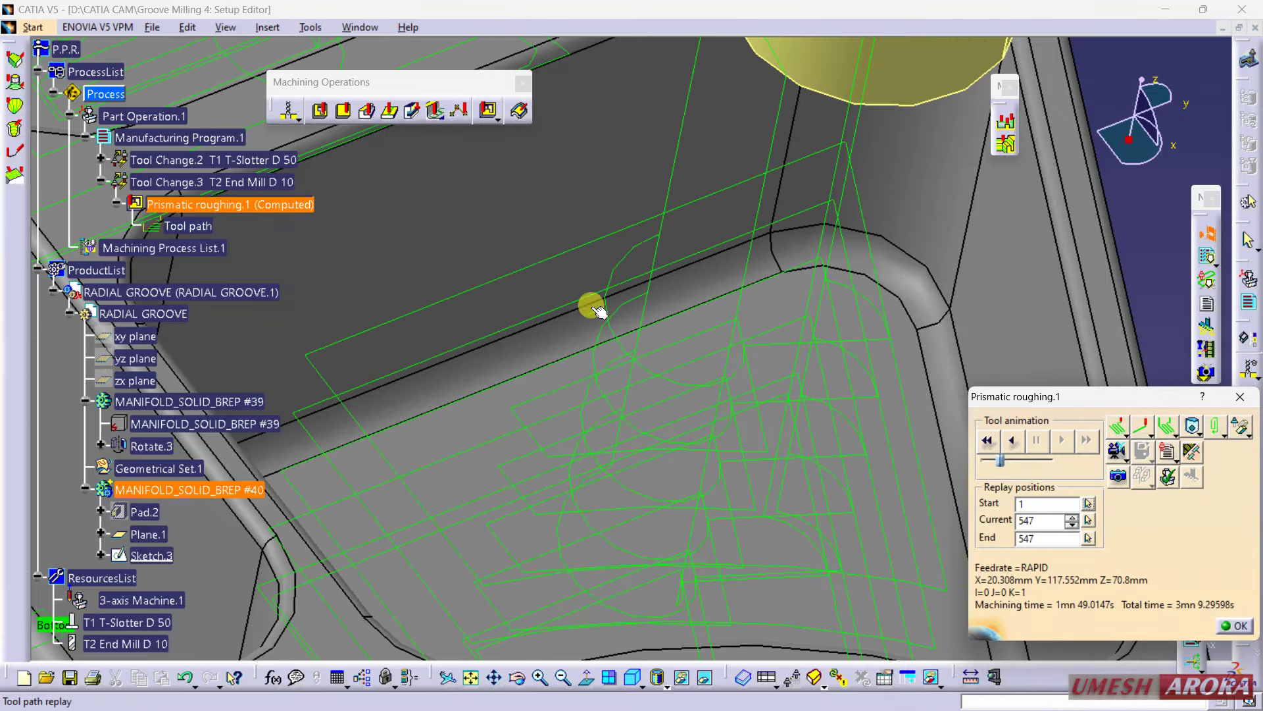
pyautogui.moveTo(724, 366); pyautogui.dragTo(600, 132, button='middle')
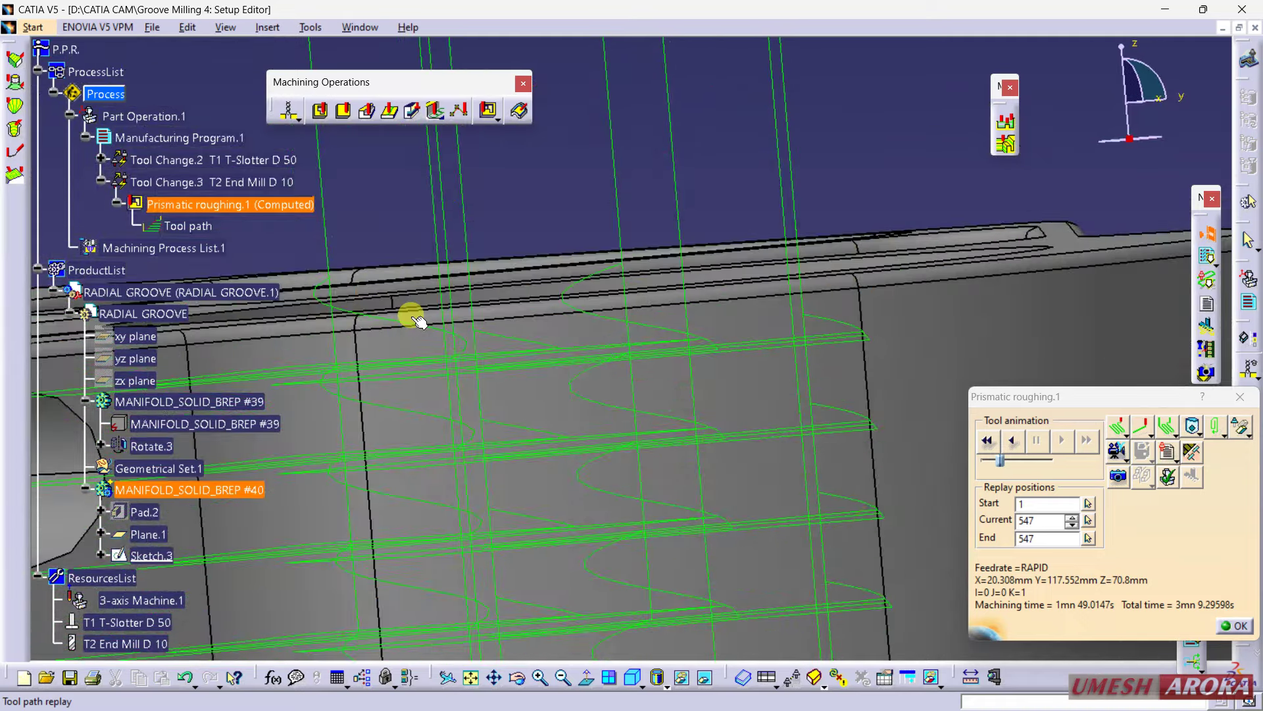
pyautogui.moveTo(610, 326); pyautogui.dragTo(806, 510, button='middle')
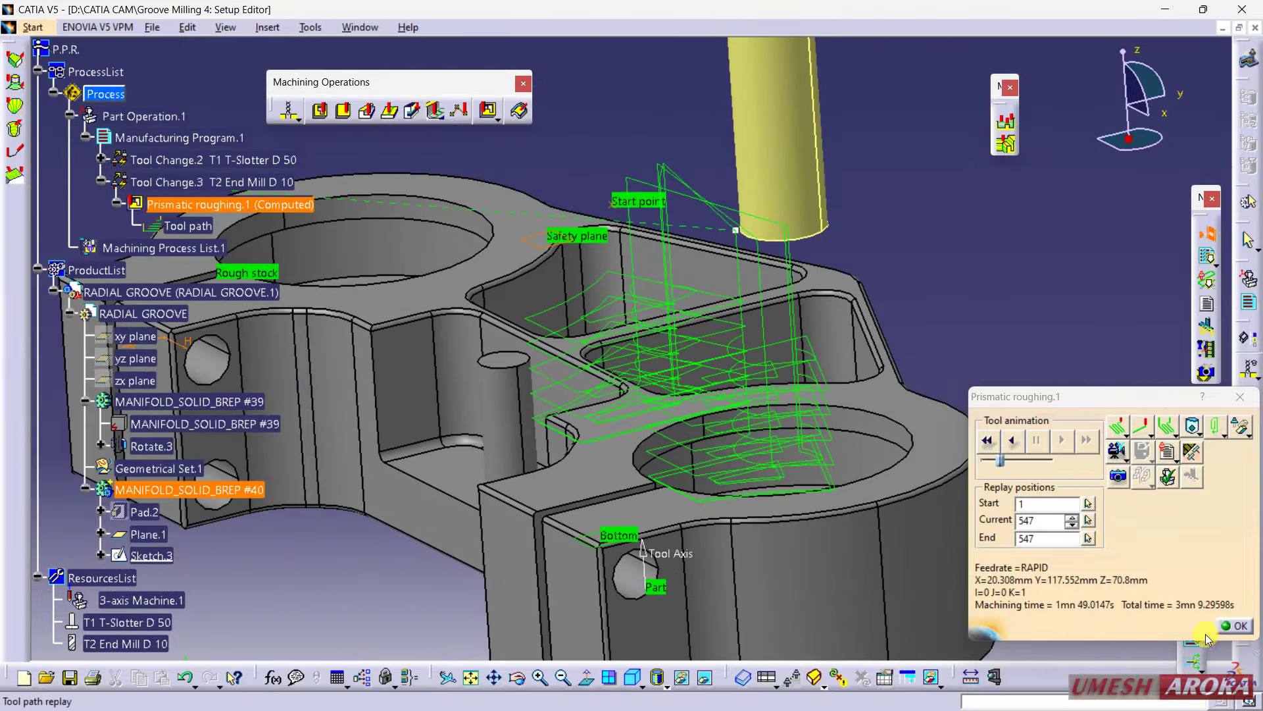
pyautogui.click(1247, 626)
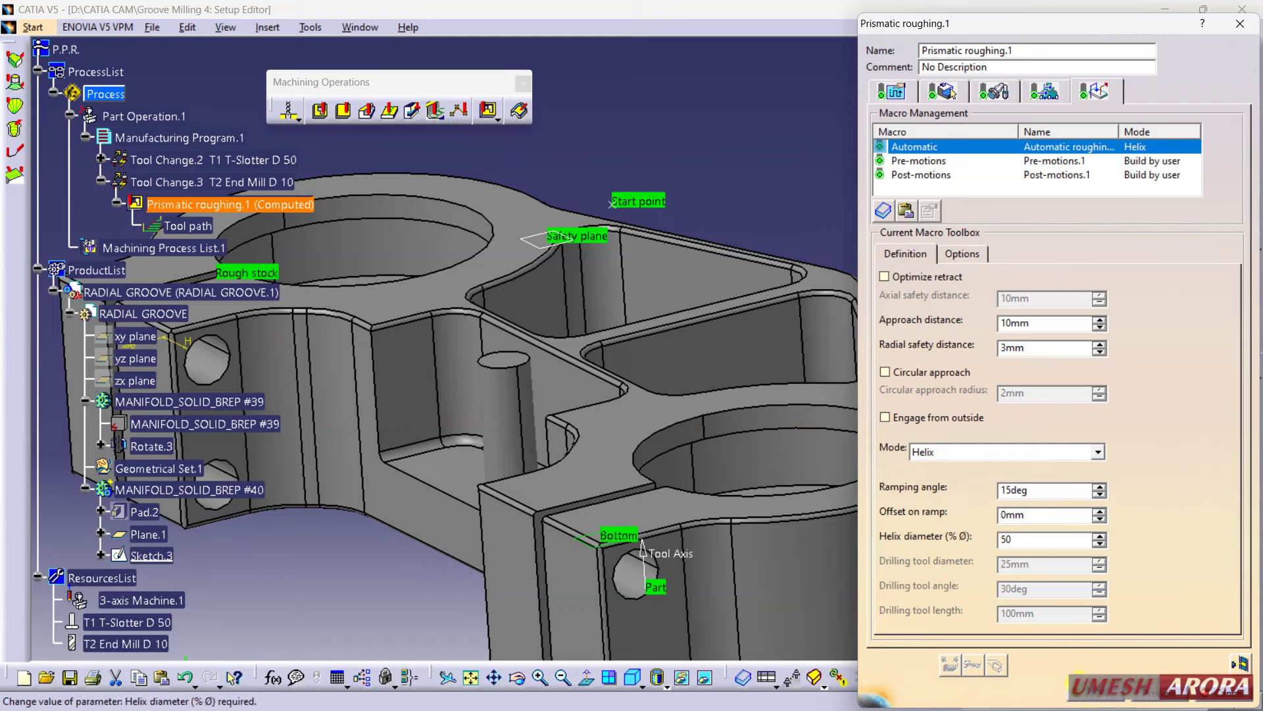
pyautogui.click(1081, 685)
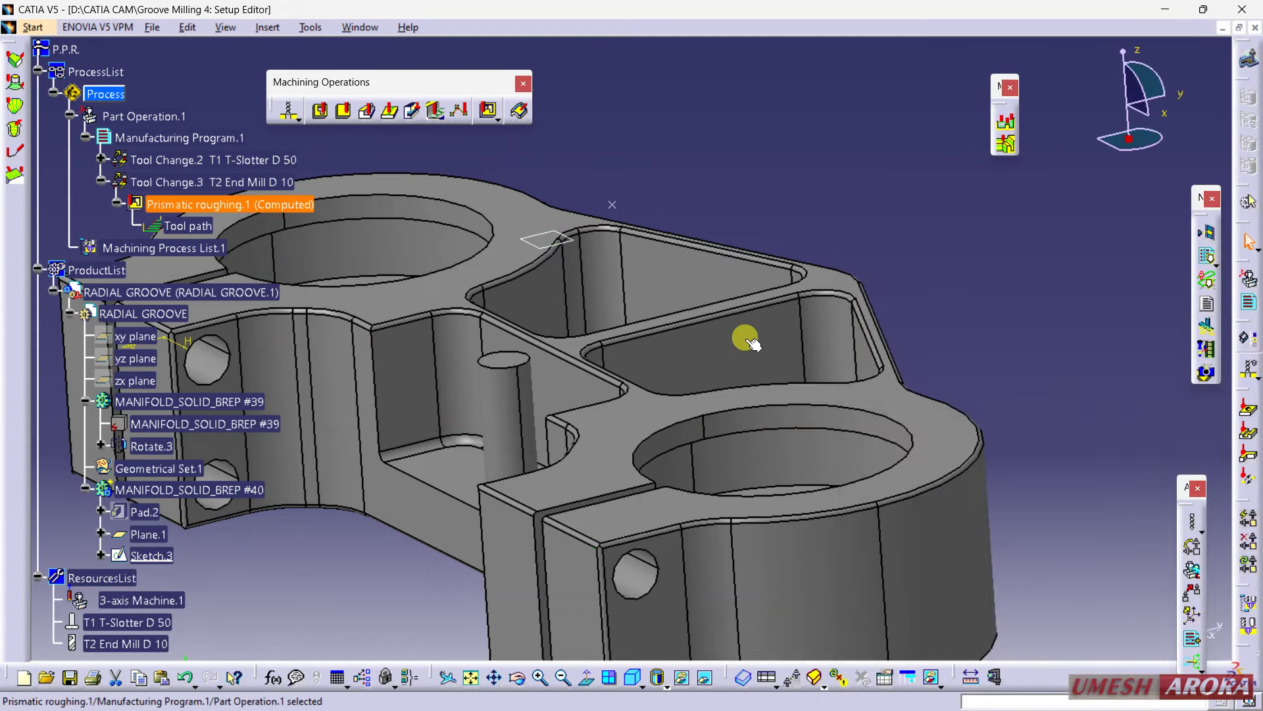